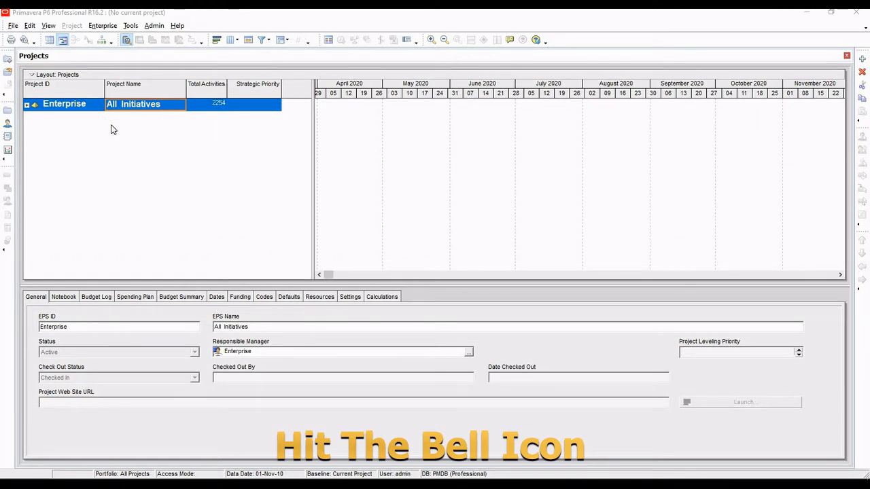
Step: Add a new element to the Enterprise Project Structure and outdent it to the top level beside Enterprise
click(102, 25)
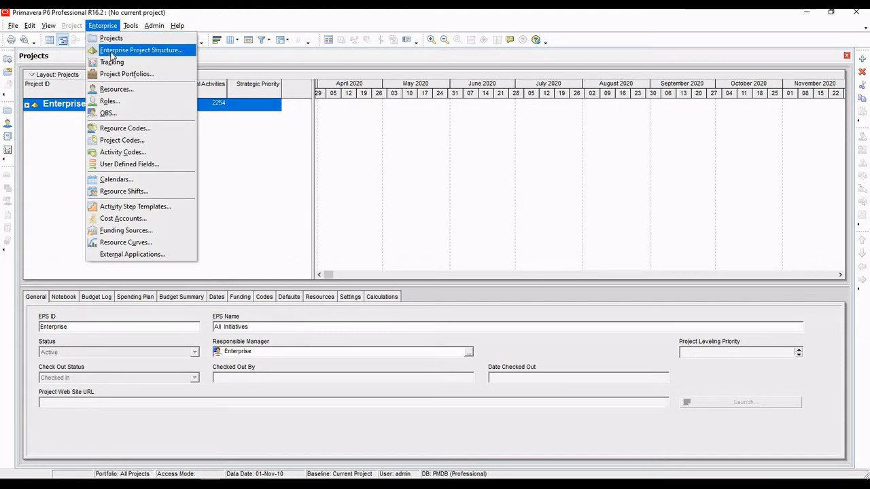
click(111, 56)
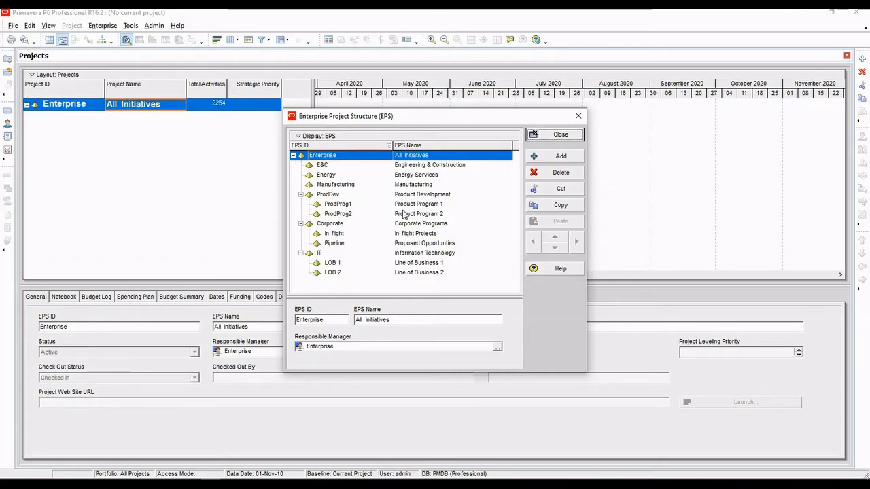
click(293, 155)
click(292, 155)
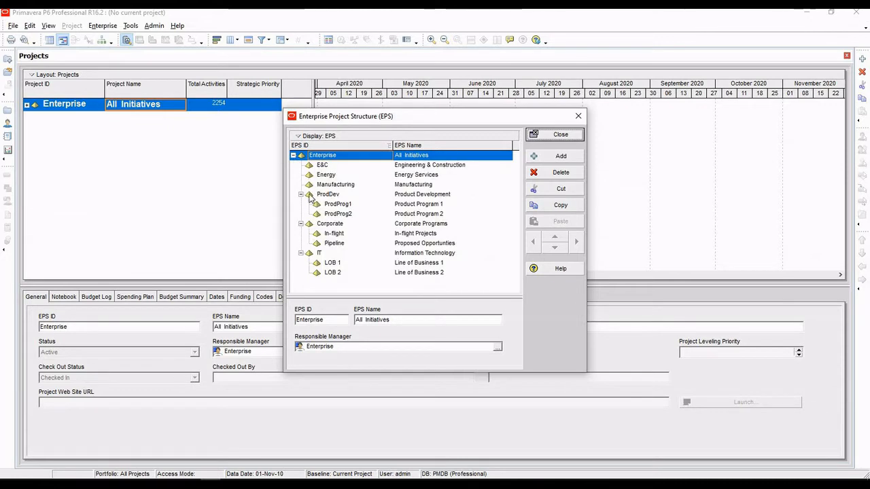
click(293, 155)
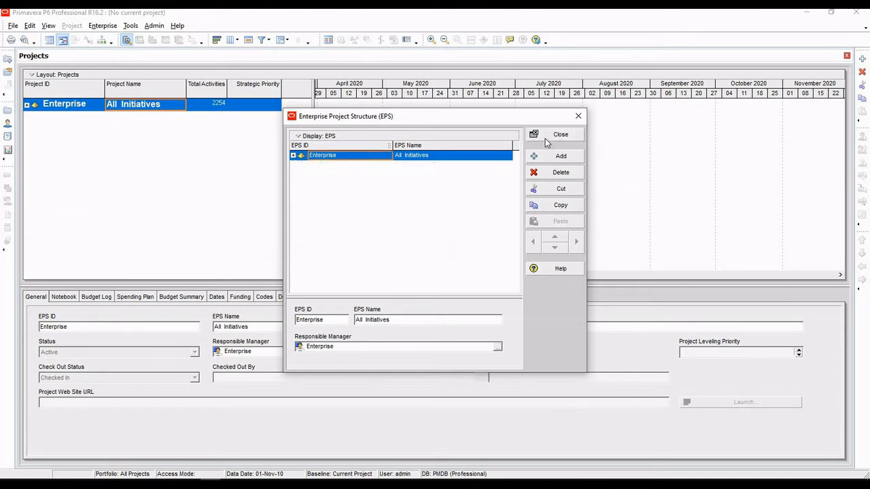
click(543, 161)
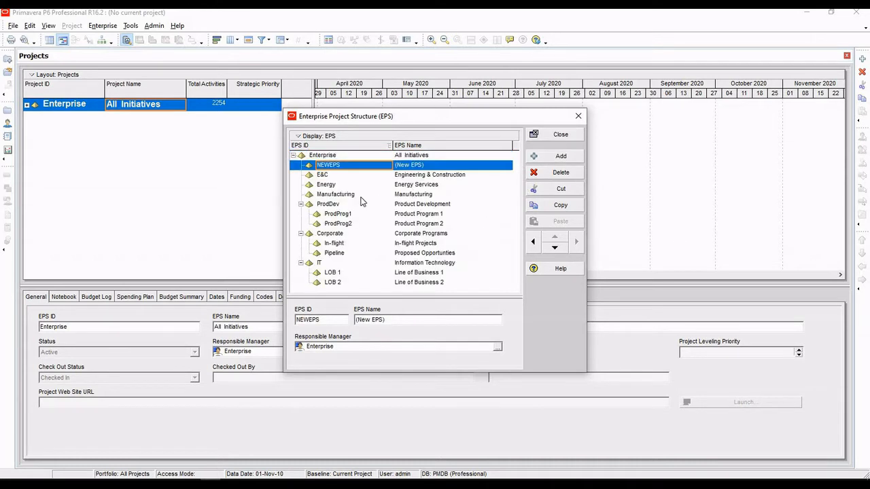
click(533, 243)
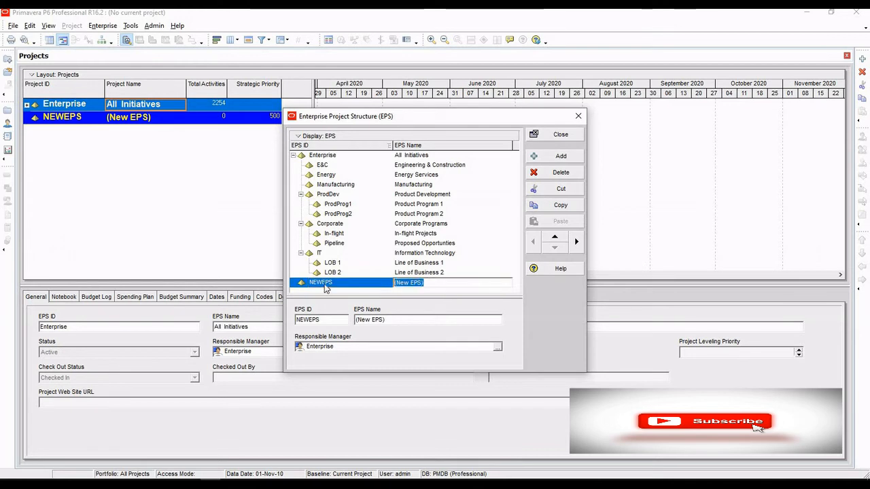
Step: Name the new EPS element "primavera course", set its EPS ID to "p6 course", and close the Enterprise Project Structure
click(423, 284)
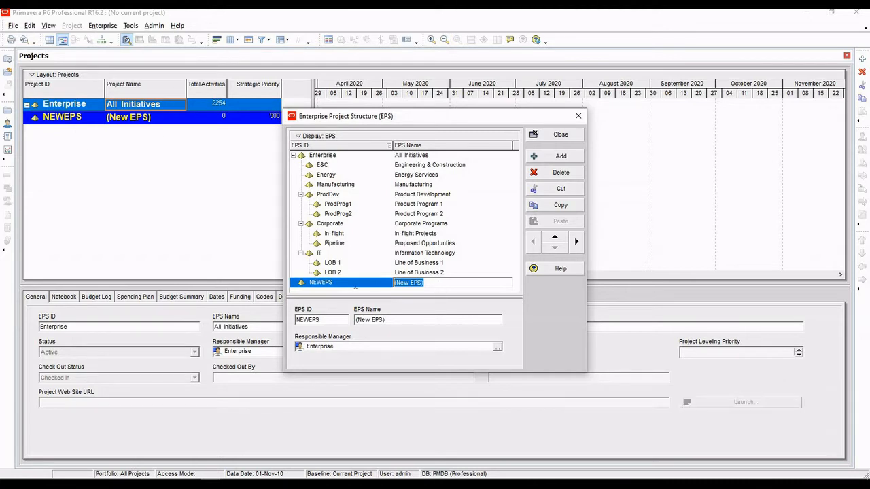
key(BackSpace)
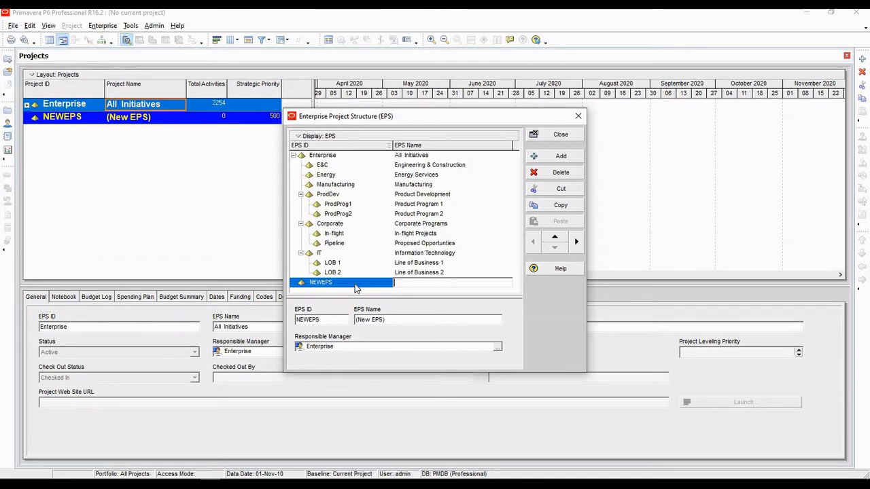
text(primavera course)
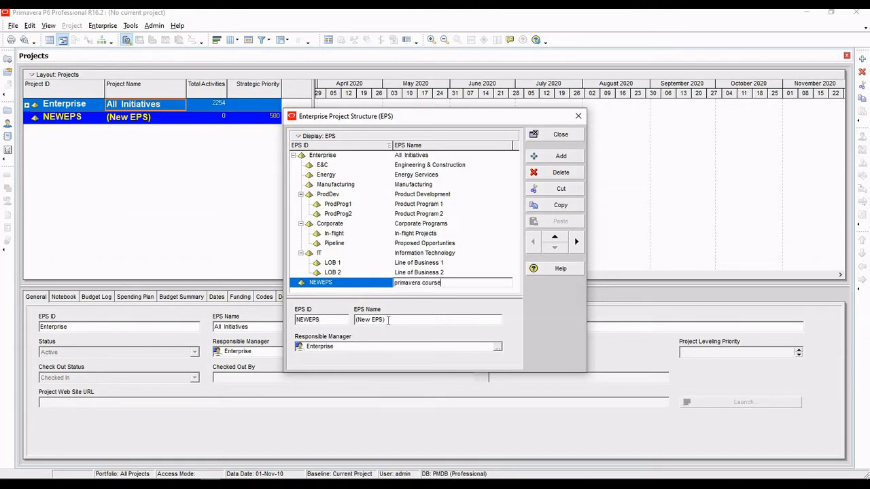
click(352, 283)
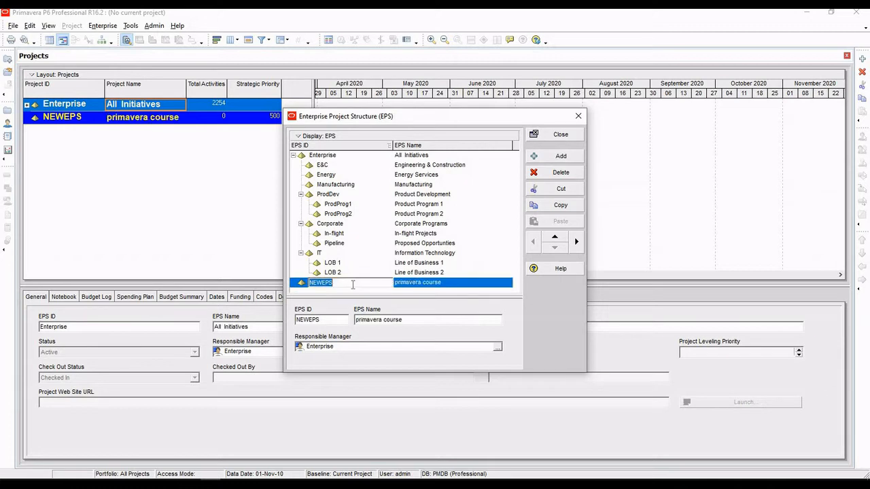
key(BackSpace)
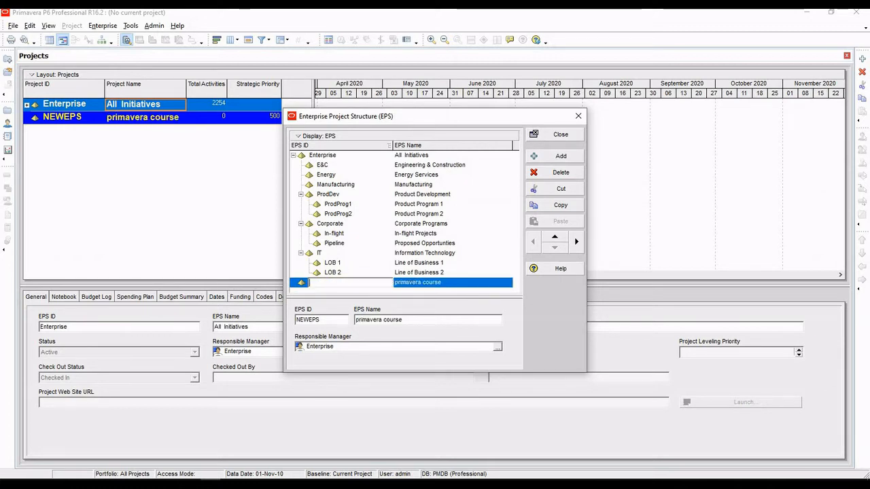
text(p6 course)
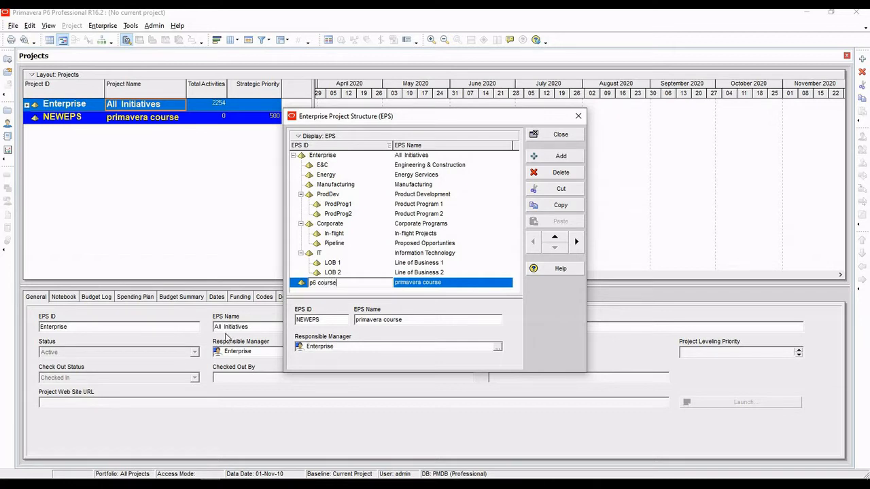
key(Return)
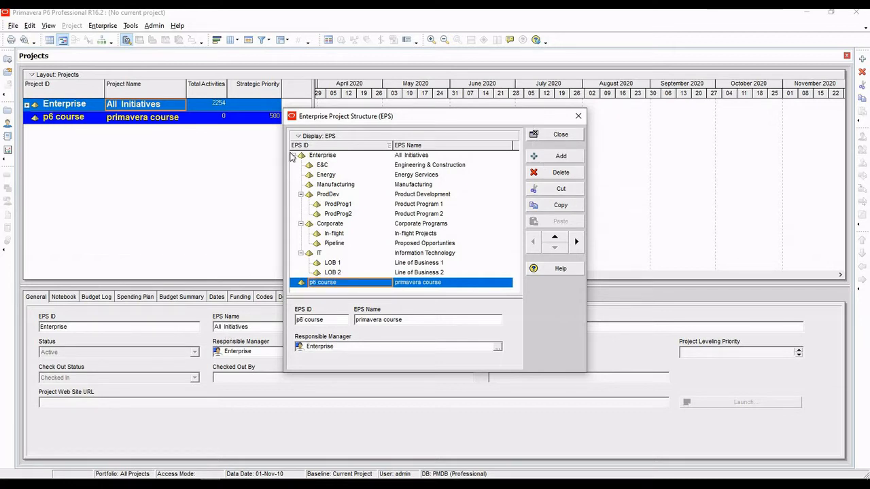
click(557, 135)
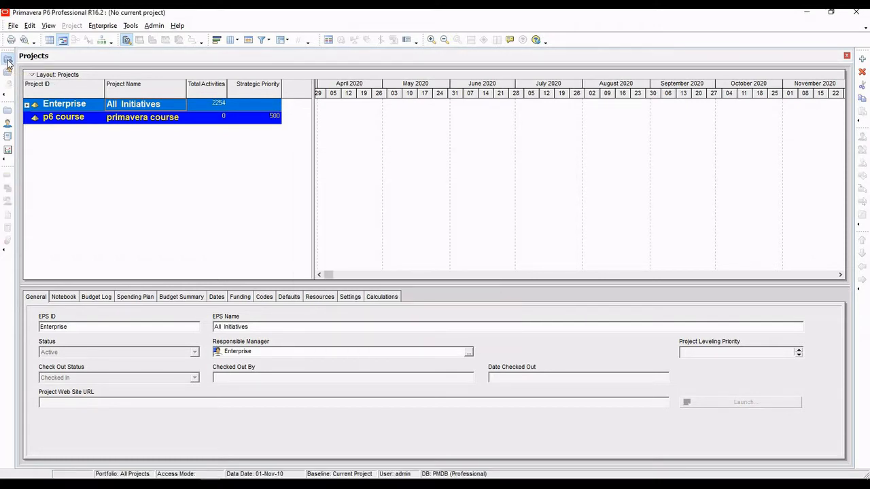
Step: Start creating a new project and assign it to the primavera course EPS element
click(8, 61)
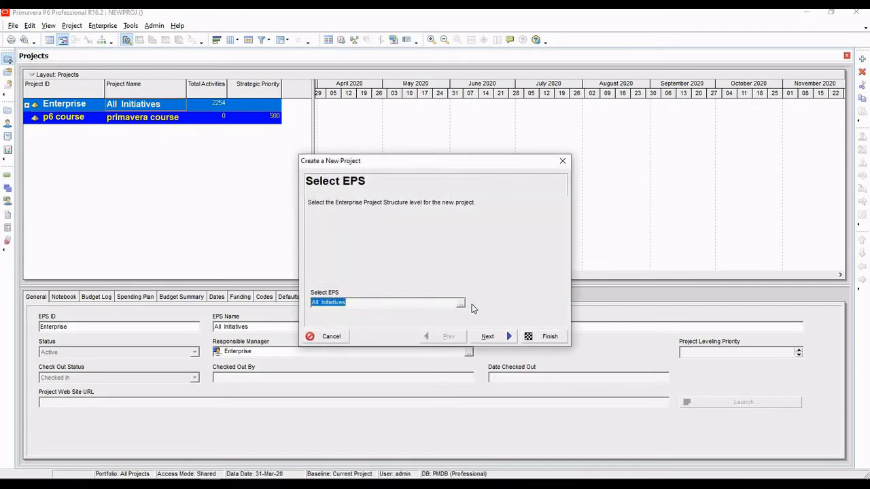
click(458, 304)
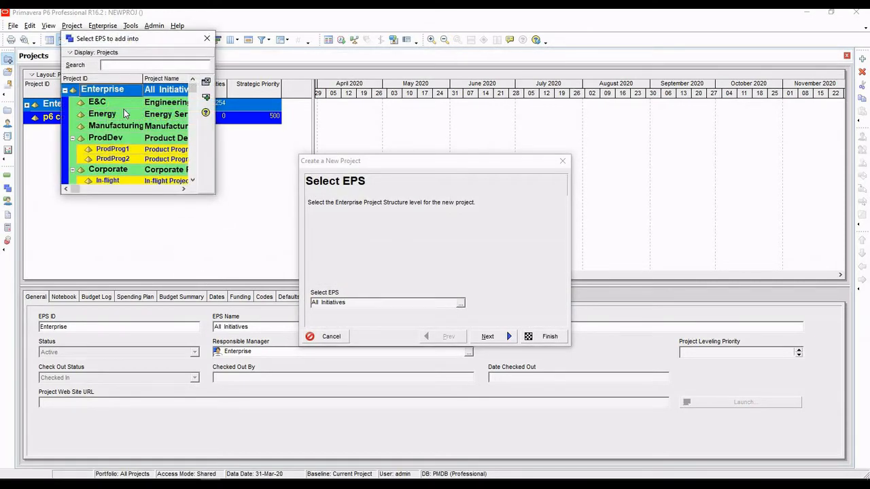
click(65, 90)
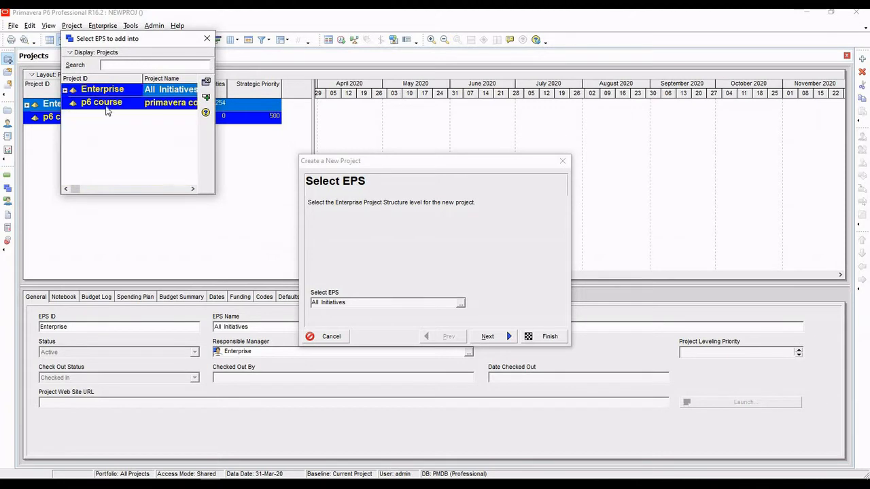
click(107, 103)
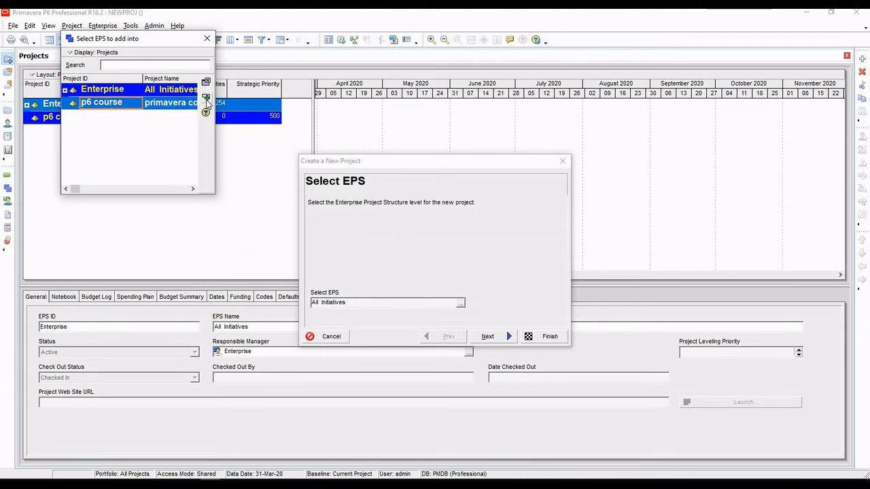
click(106, 108)
click(207, 101)
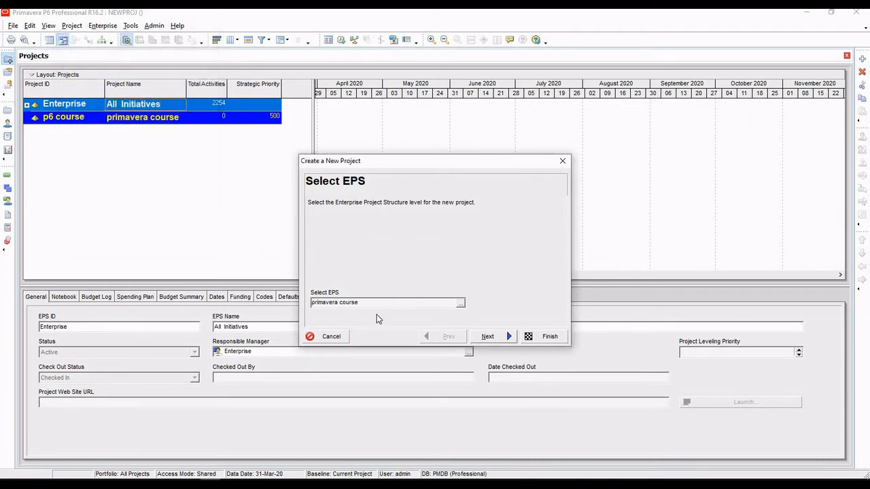
click(487, 337)
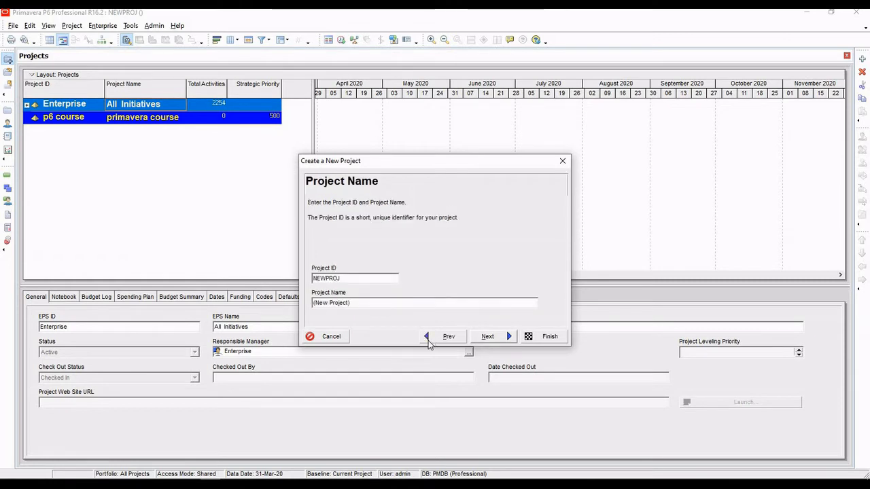
Step: Enter "p6 course" as the project ID and "sample project for p6 course" as the project name
double_click(326, 278)
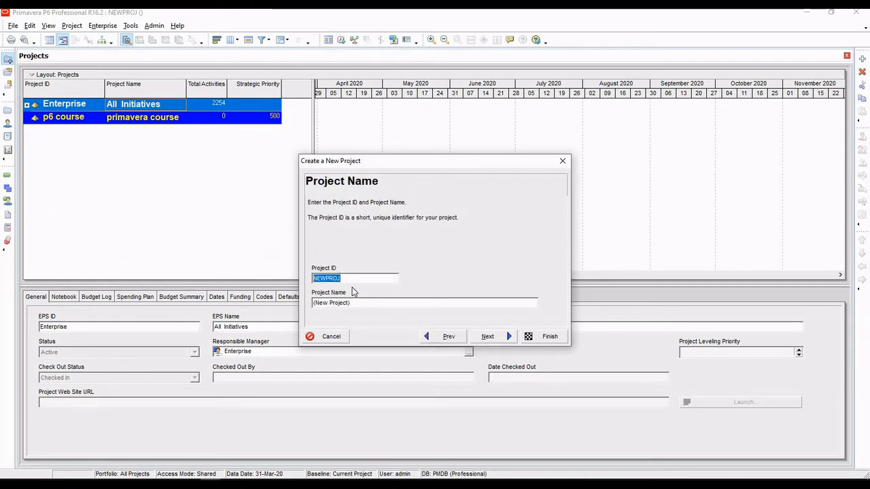
key(BackSpace)
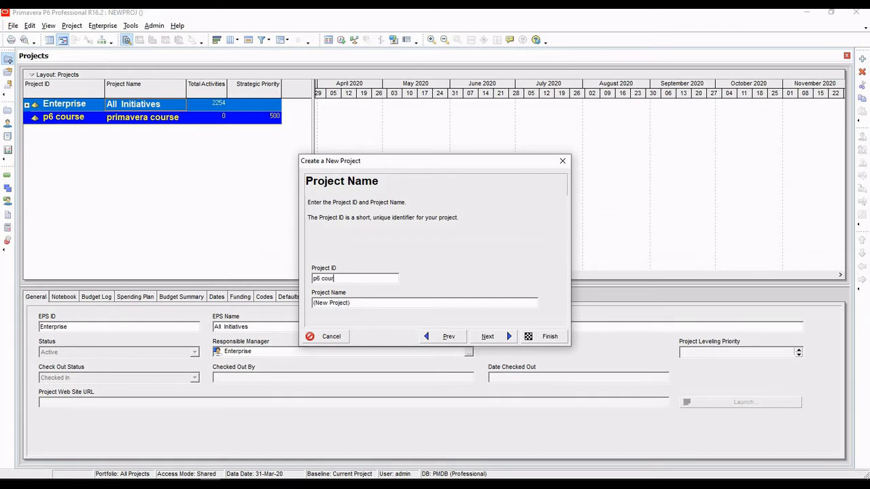
text(se)
drag(369, 306, 264, 310)
key(BackSpace)
text(sample project for p6 course)
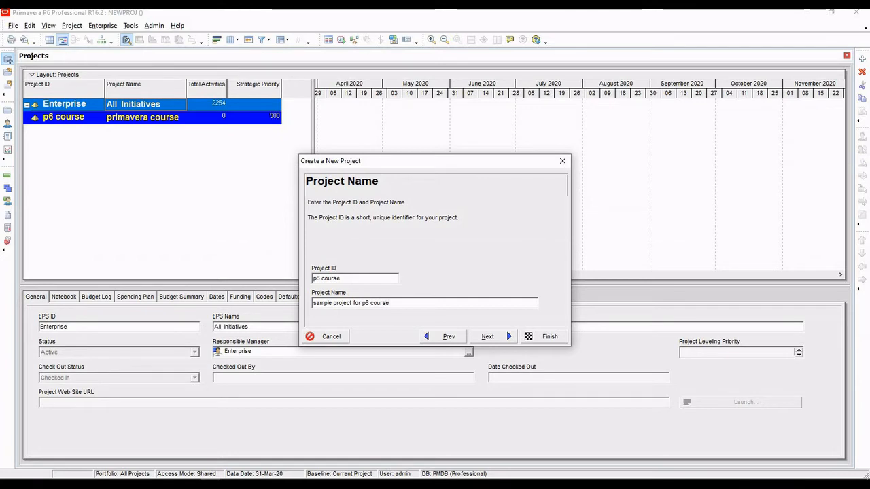
click(489, 336)
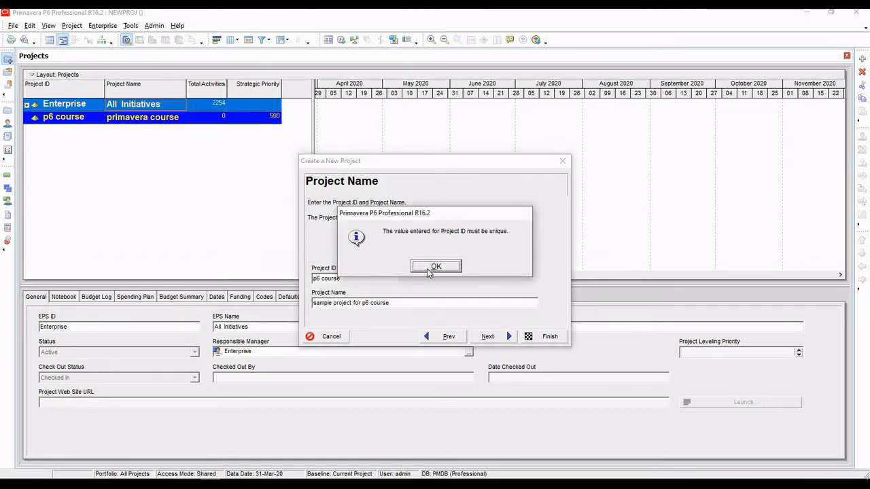
Step: Change the new project's ID to "p6 course-1" and continue to the project dates
click(436, 267)
click(371, 278)
text(-1)
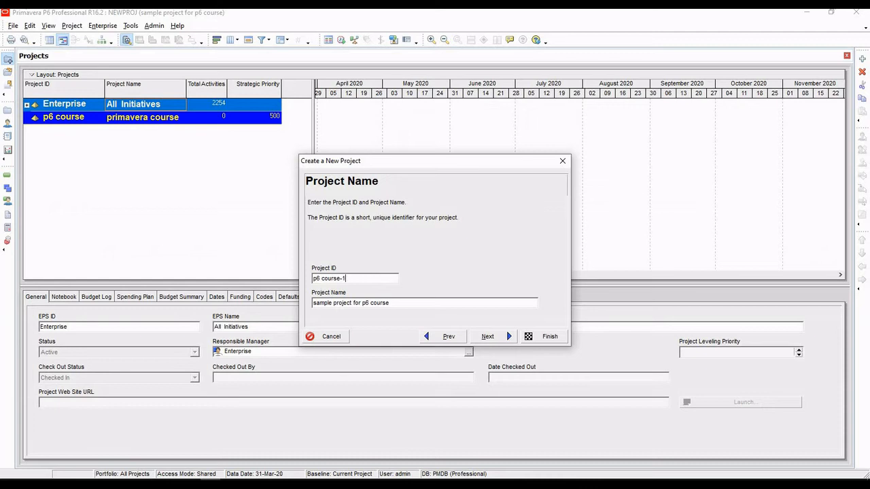
click(492, 339)
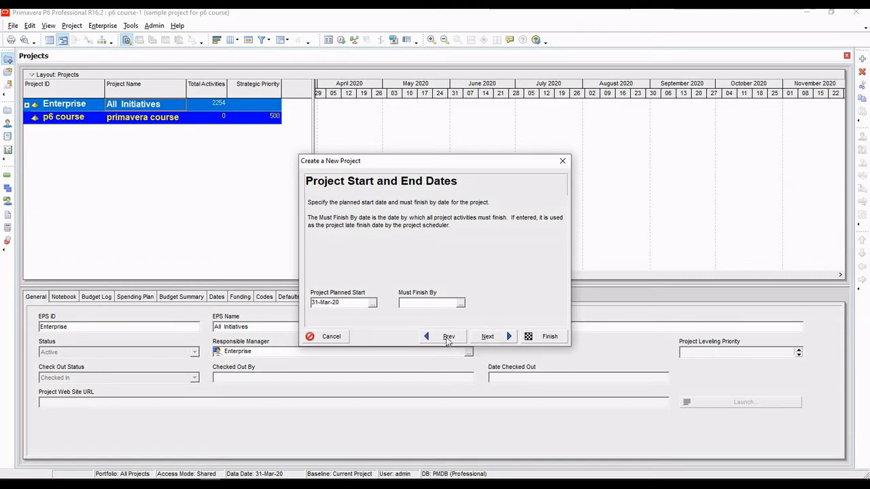
Step: Finish creating the project, keeping the proposed planned start date and the Enterprise responsible manager
click(488, 337)
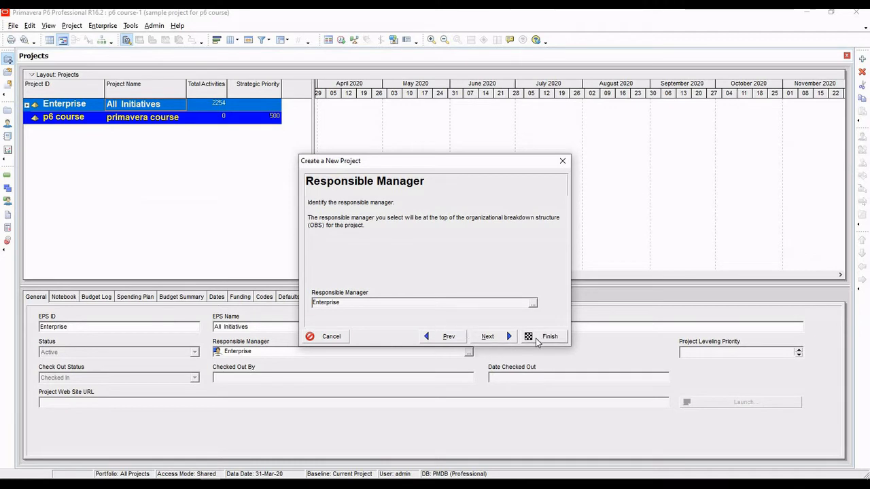
click(449, 337)
click(487, 336)
click(548, 336)
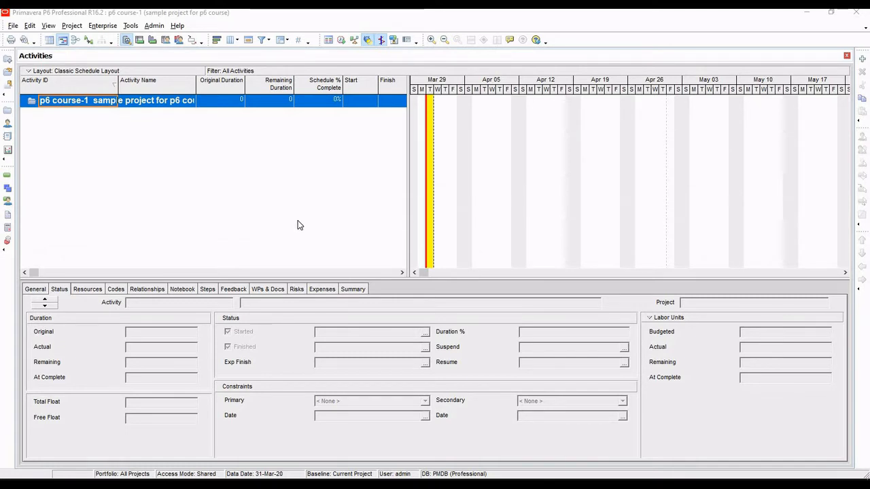
click(300, 225)
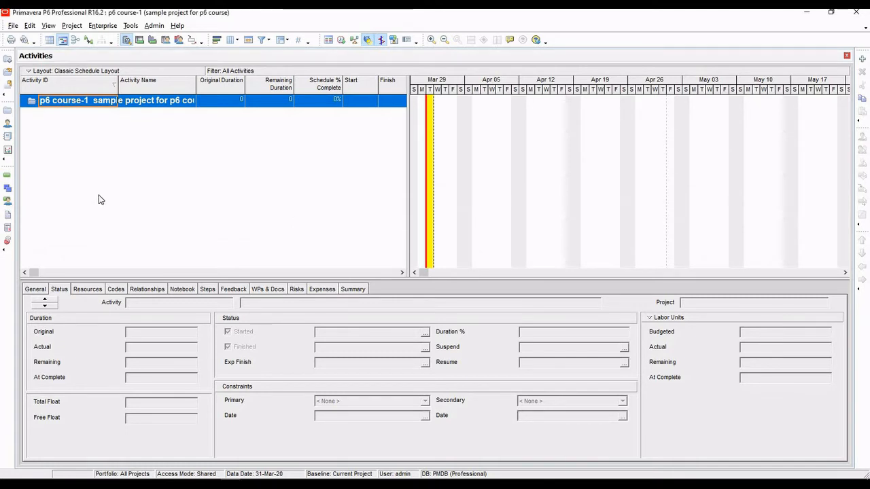
Step: Show the project's WBS and append "OFFICE BUILDING" to the top-level WBS name
click(8, 190)
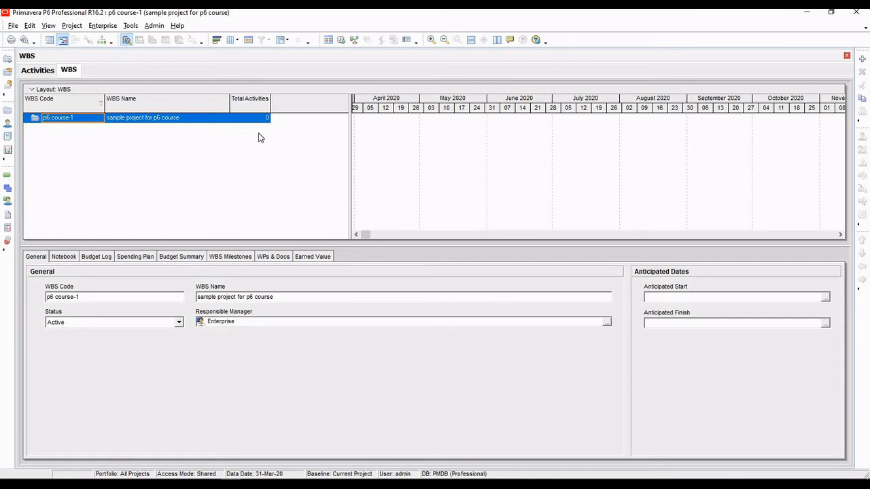
click(204, 121)
click(218, 119)
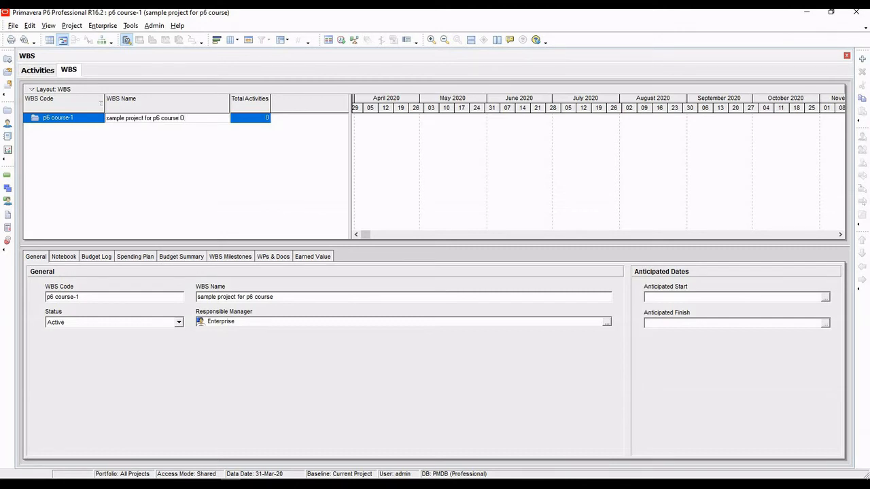
text(OFFIC)
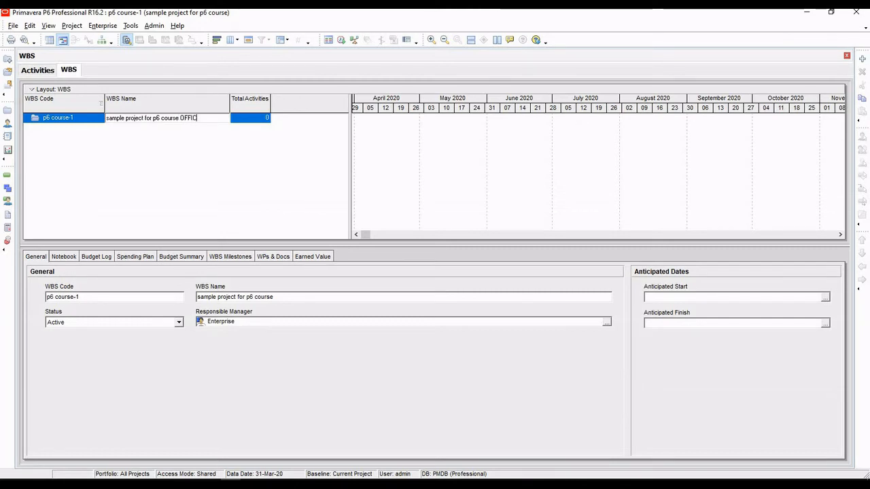
text(E BUILDING)
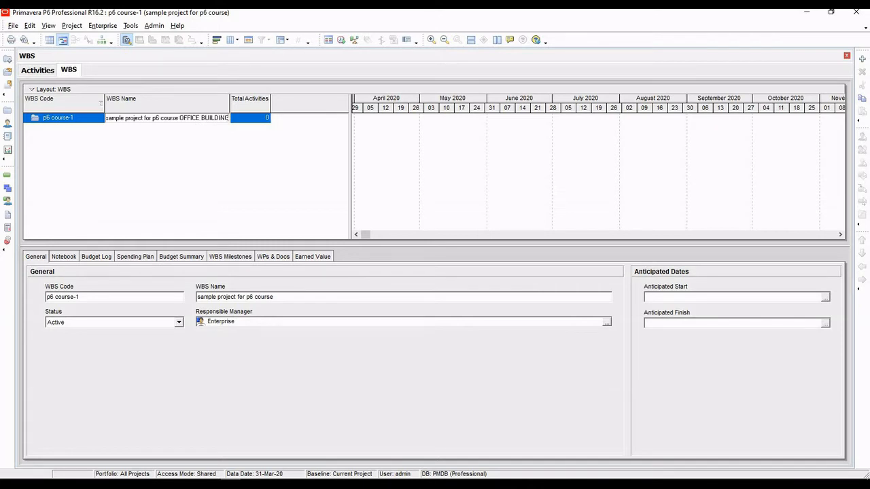
Step: Enclose "OFFICE BUILDING" in parentheses within the top-level WBS name and commit the name
text( ))
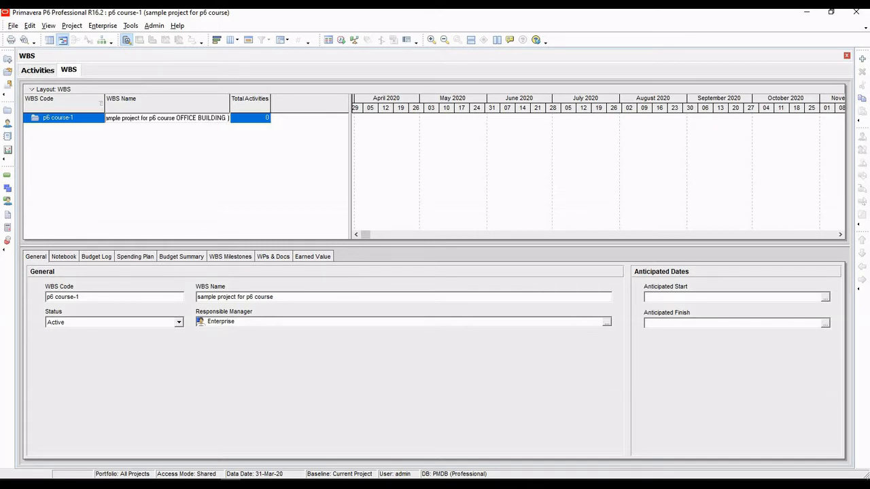
key(BackSpace)
key(BackSpace)
key(Left)
key(Left)
key(Left)
key(Left)
key(Left)
key(Left)
key(Left)
key(Left)
key(Left)
key(Left)
key(Left)
key(Left)
key(Left)
key(Left)
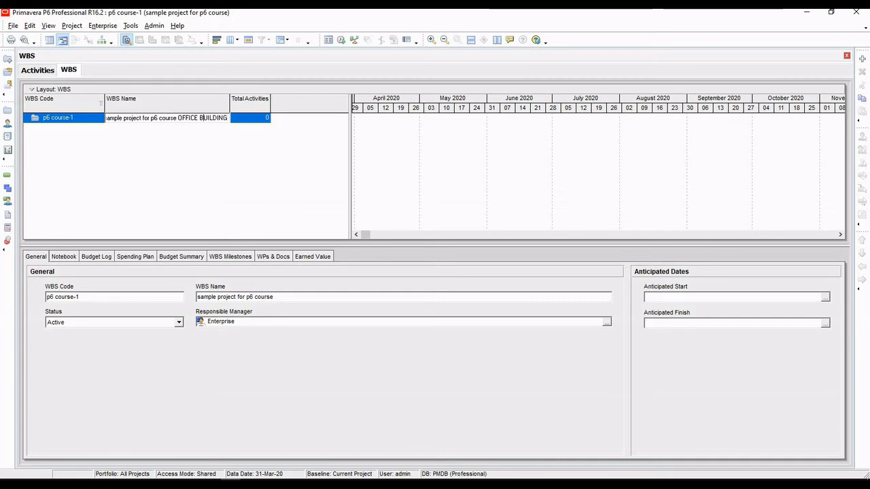
key(Left)
text(()
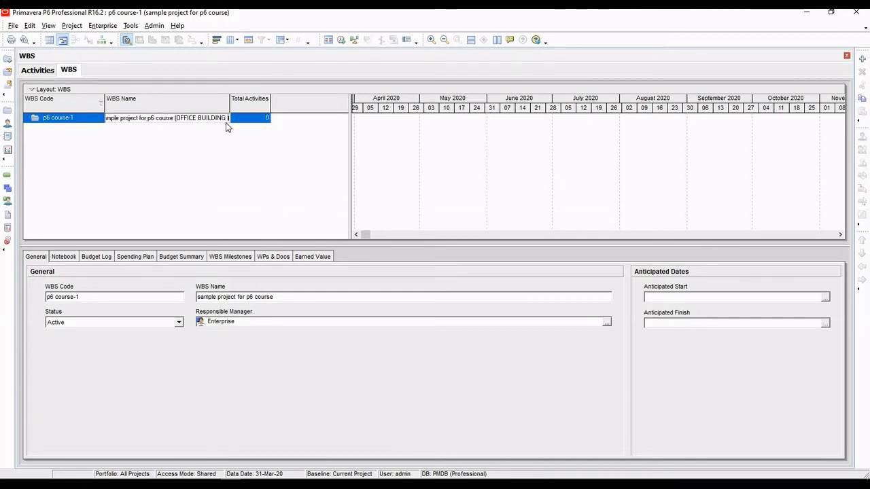
key(Return)
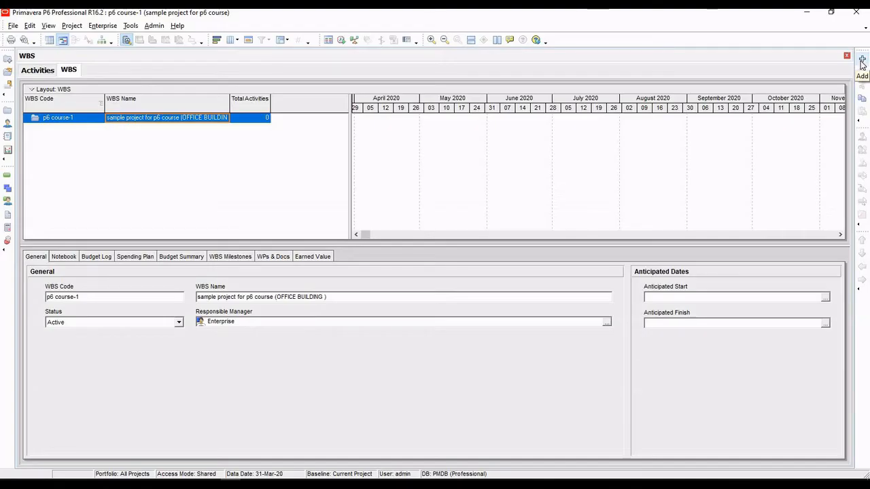
Step: Add four new WBS elements under the project, each nested below the previous one
click(862, 60)
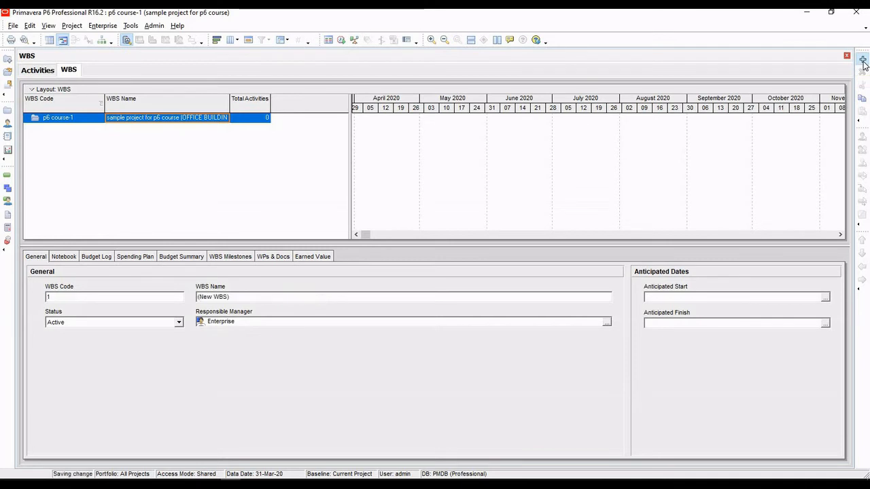
click(862, 59)
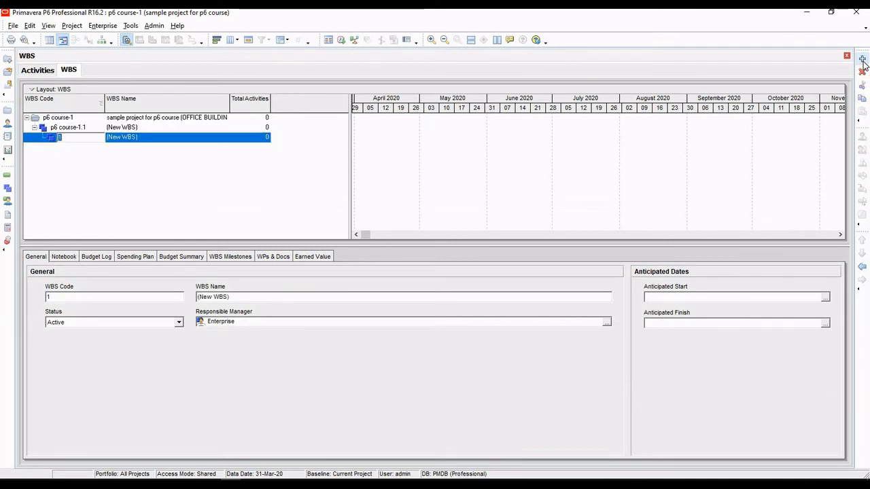
click(861, 60)
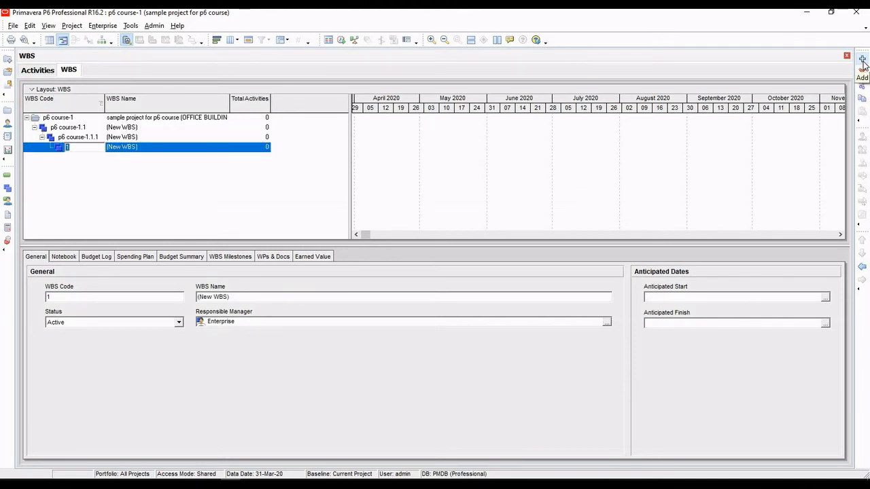
click(863, 61)
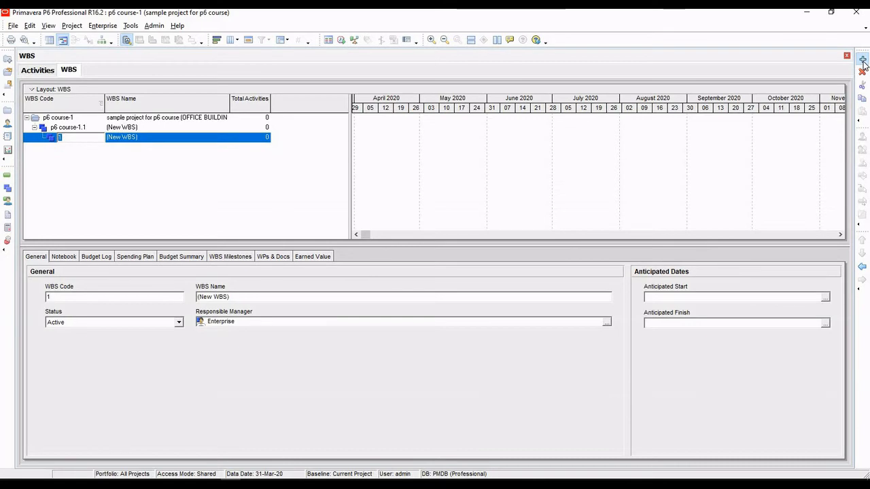
click(862, 60)
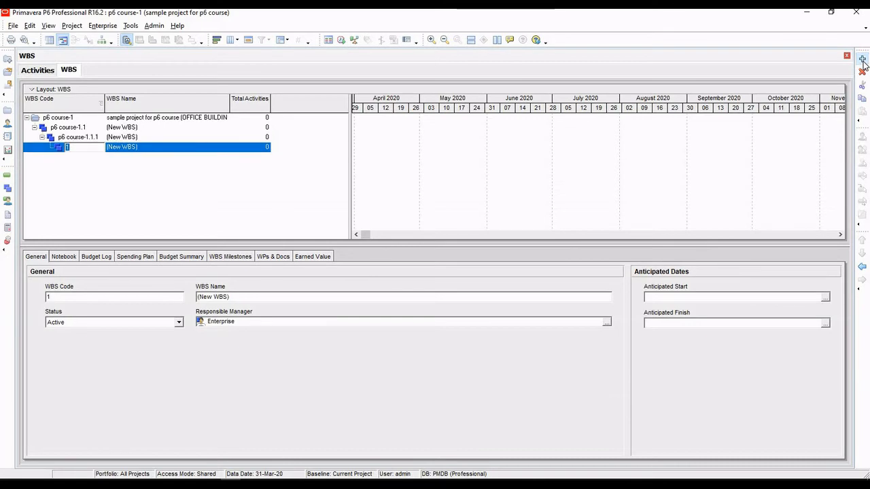
click(862, 60)
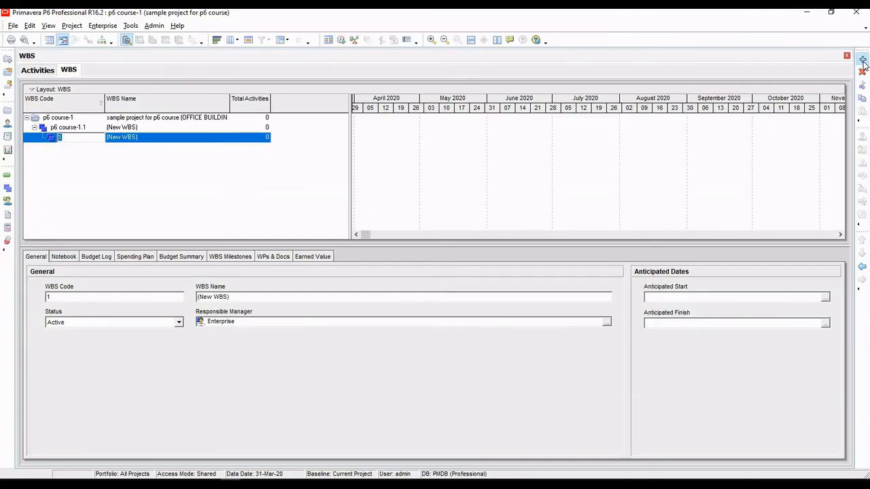
click(863, 61)
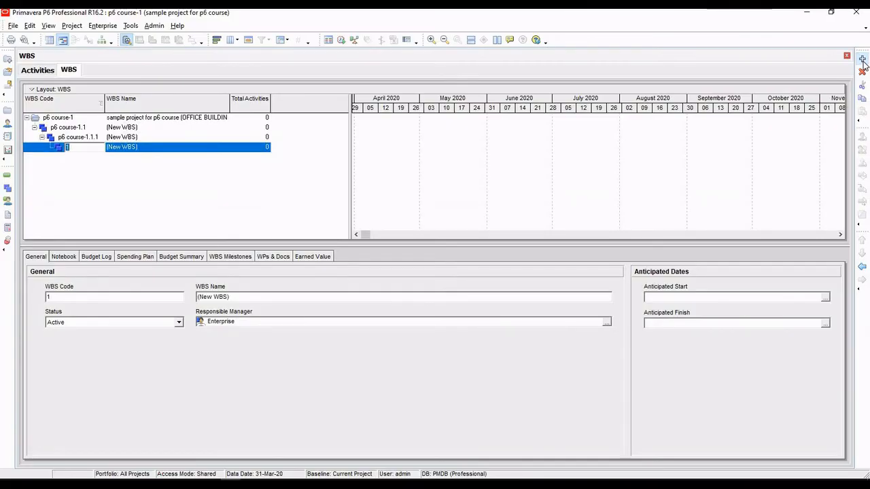
click(862, 60)
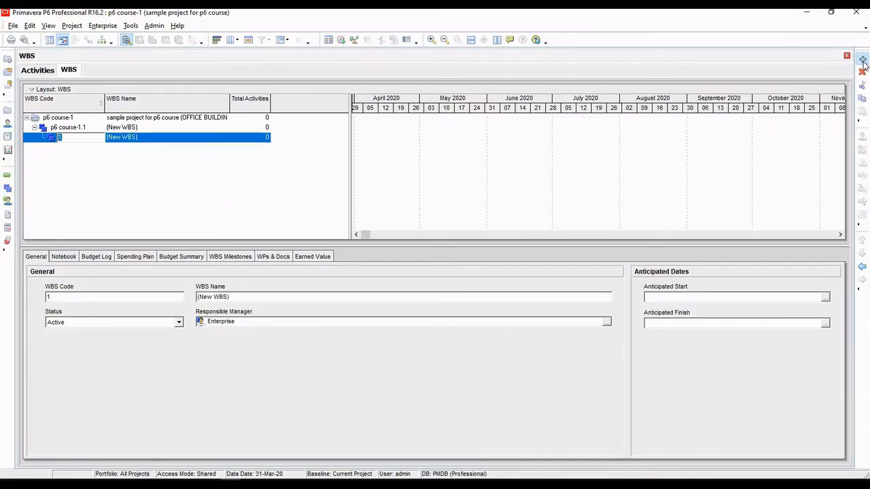
click(862, 60)
click(863, 61)
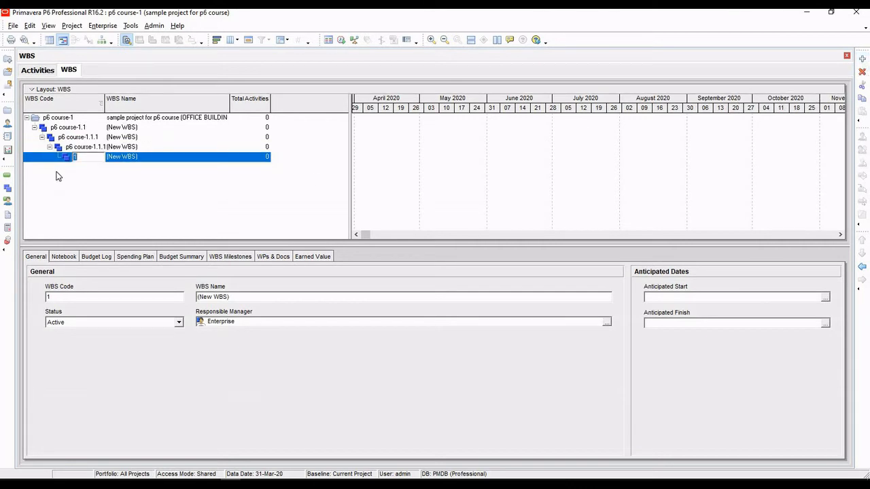
Step: Outdent the three nested WBS elements one after another so all four sit directly under the project
click(48, 136)
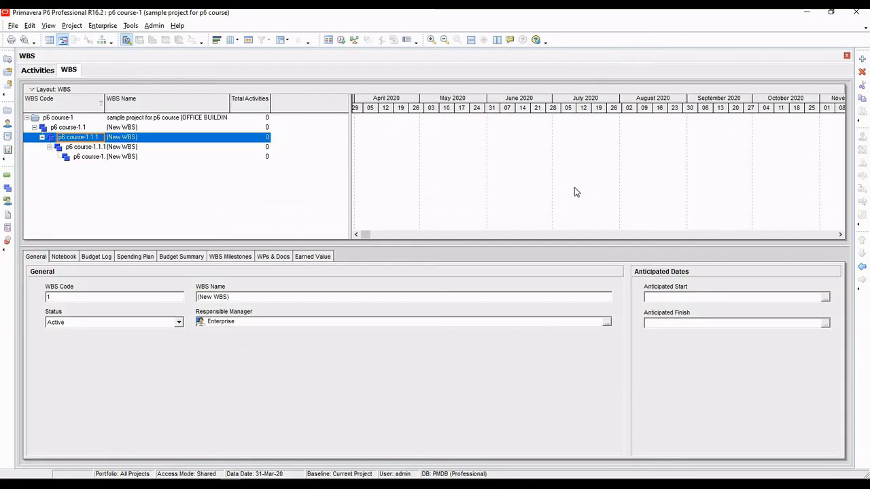
click(861, 268)
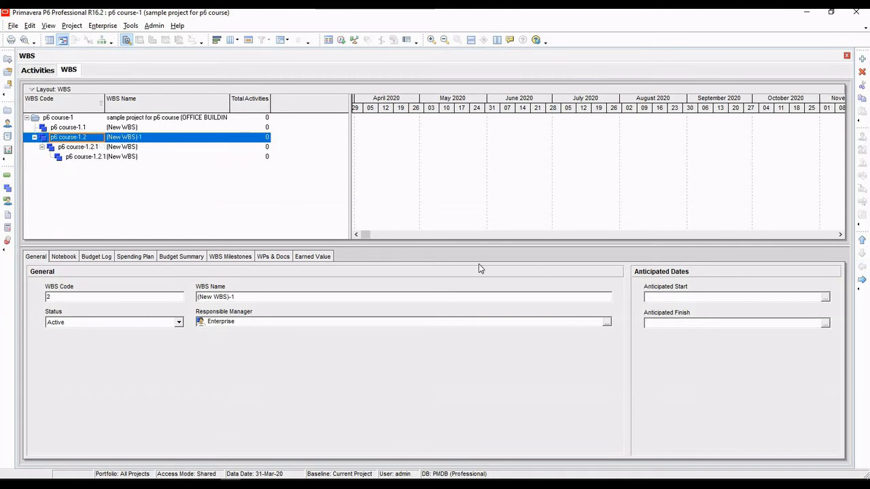
click(91, 148)
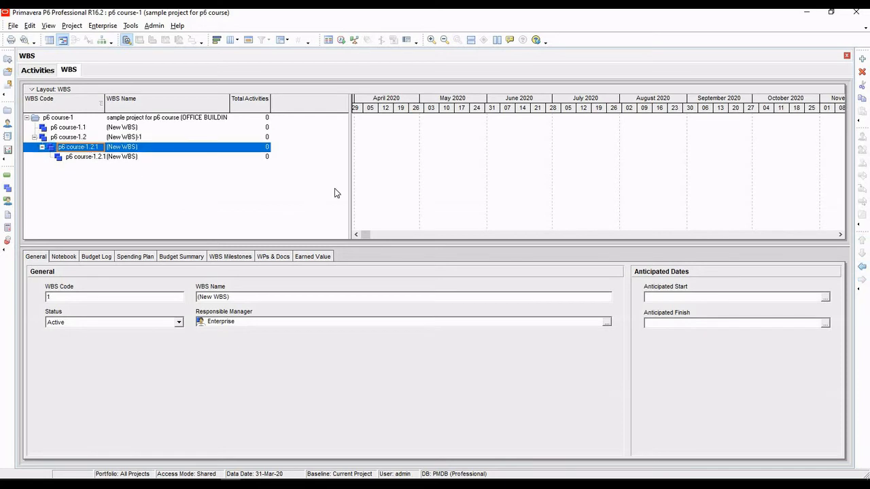
click(862, 267)
click(95, 157)
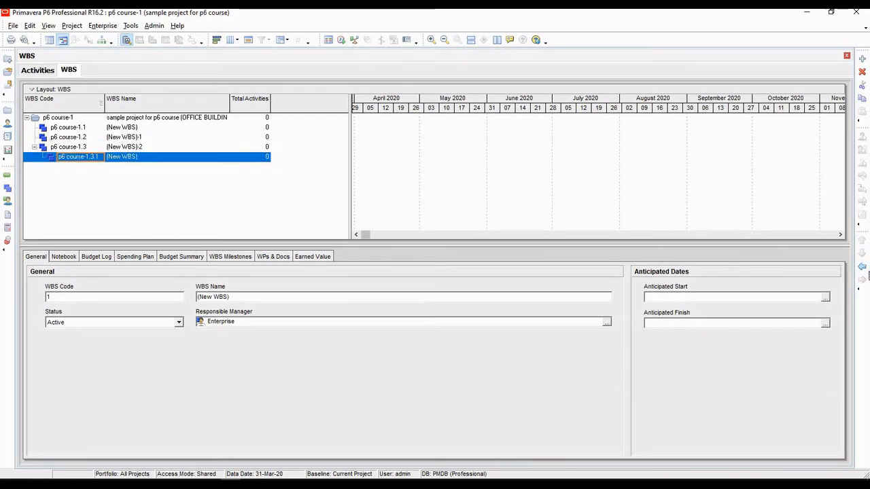
click(860, 267)
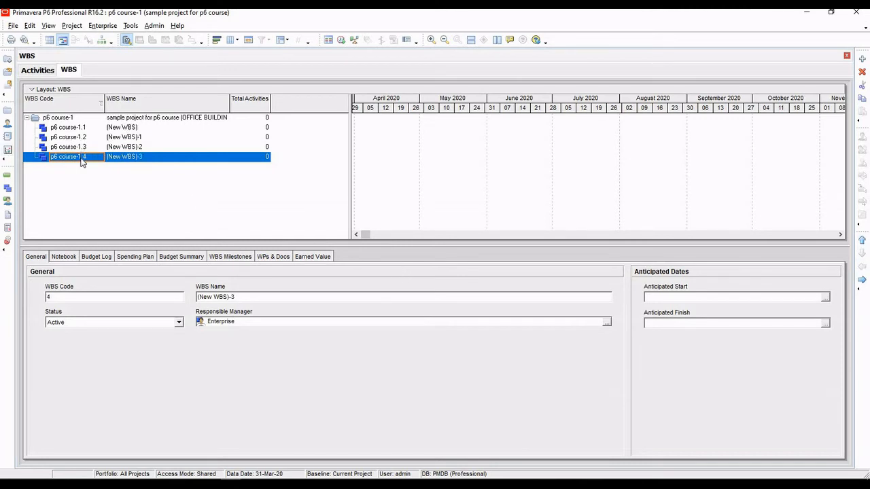
Step: Name the first WBS element (p6 course-1.1) "Engineering"
double_click(127, 127)
key(BackSpace)
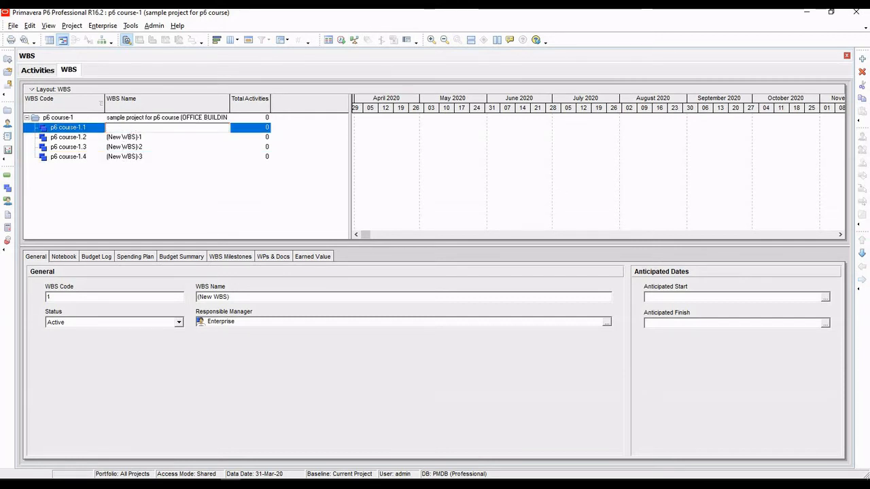
text(E)
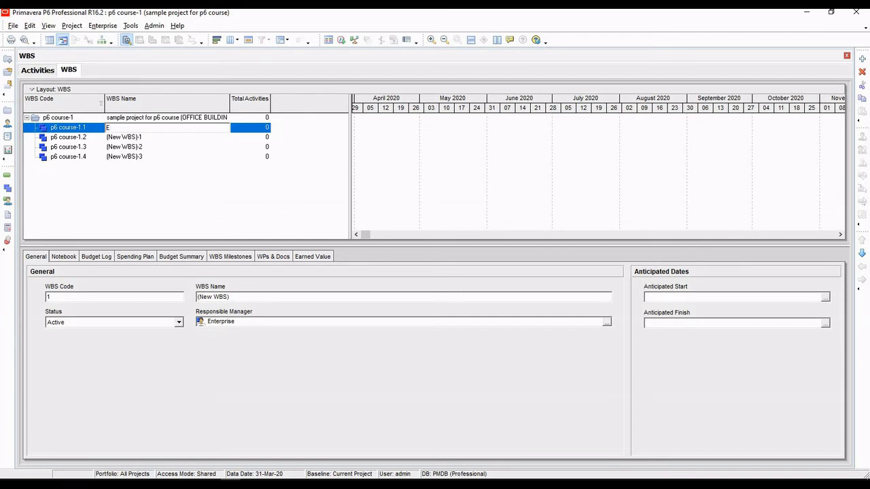
text(ngineering)
key(Return)
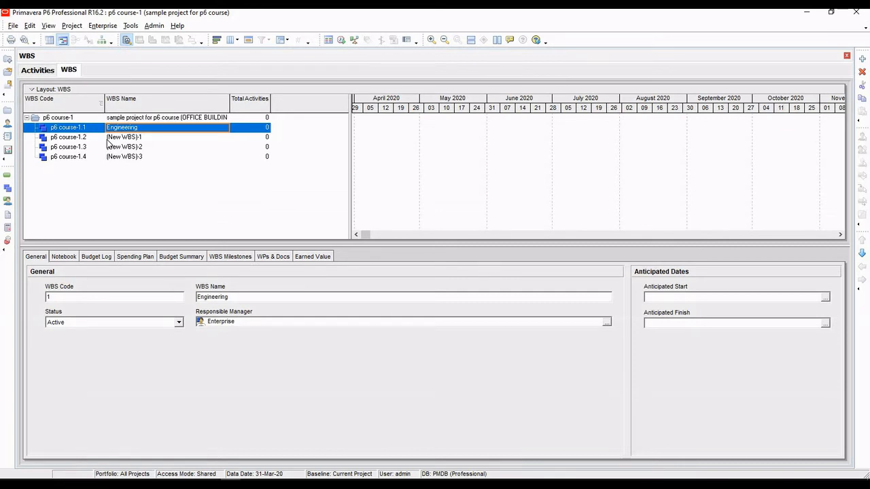
Step: Name the second WBS element (p6 course-1.2) "construction"
click(132, 139)
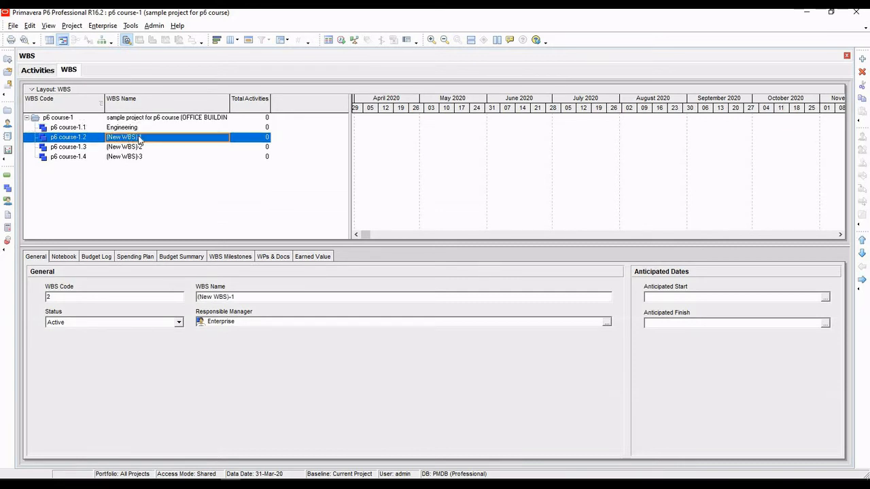
click(135, 137)
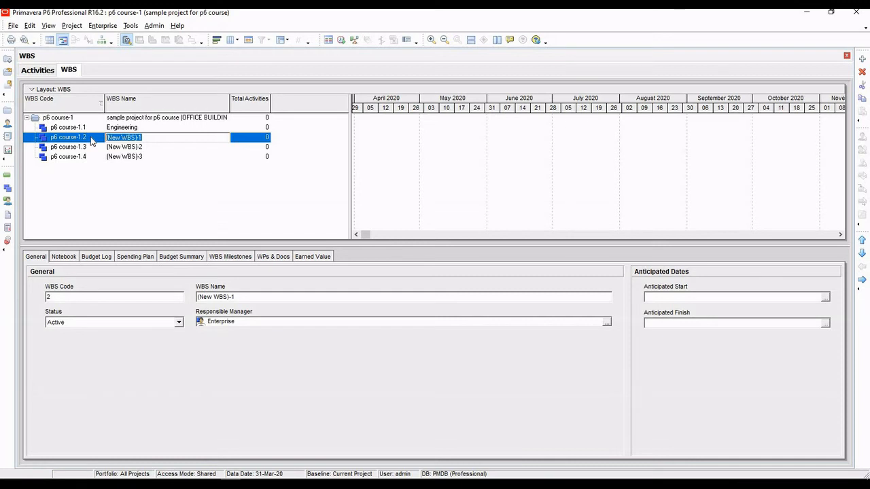
text(construc)
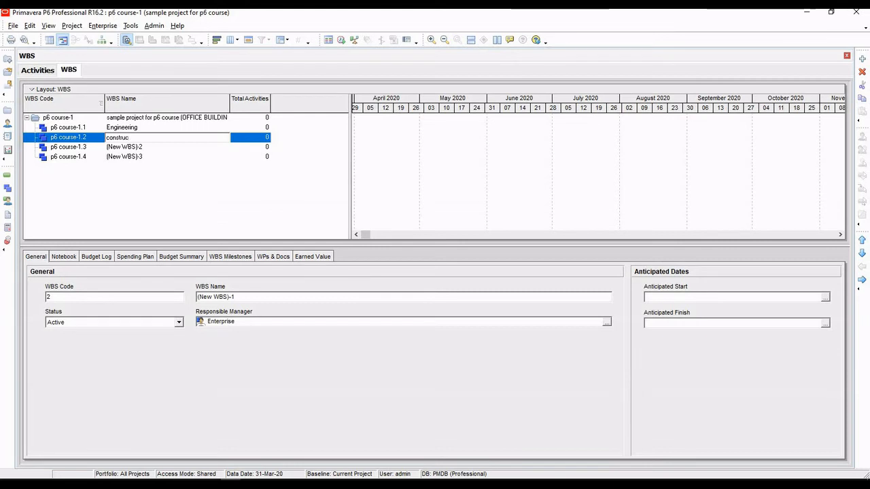
text(tion)
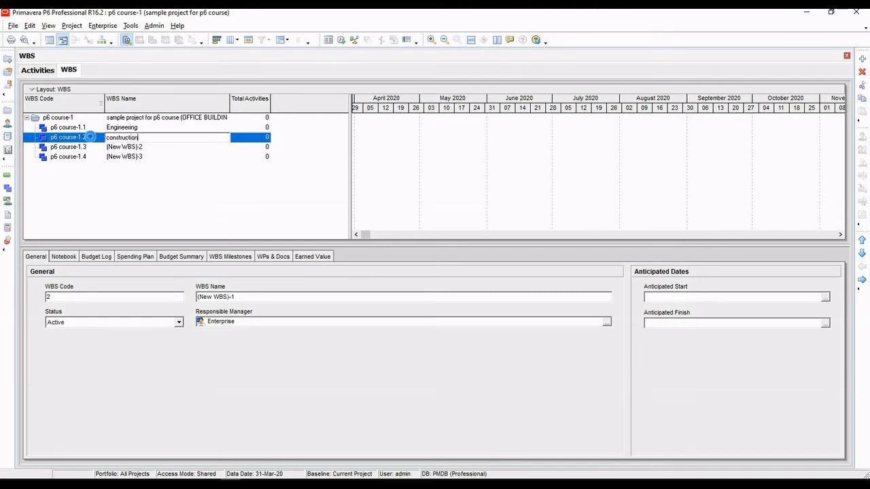
key(Return)
Step: Name the third WBS element (p6 course-1.3) "Testing & commisioning"
click(138, 148)
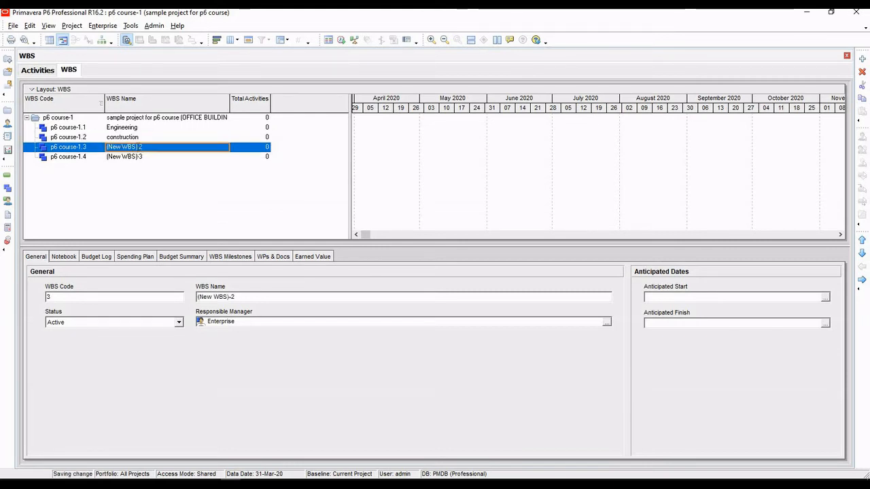
click(138, 148)
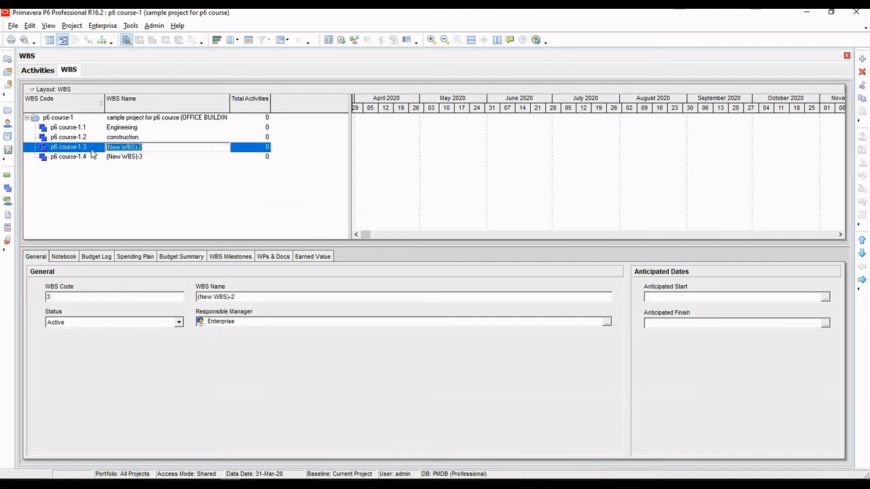
text(Testing &)
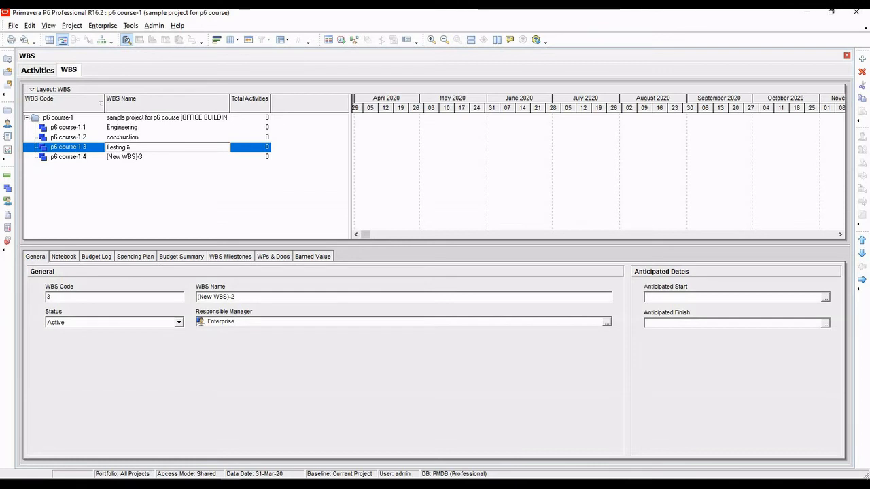
text( commisioning)
Step: Name the fourth WBS element (p6 course-1.4) "Hondover"
click(126, 159)
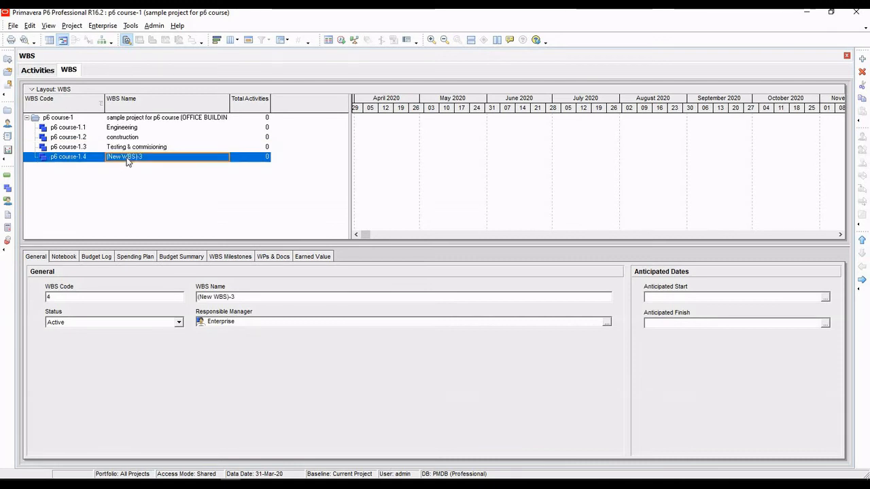
click(132, 157)
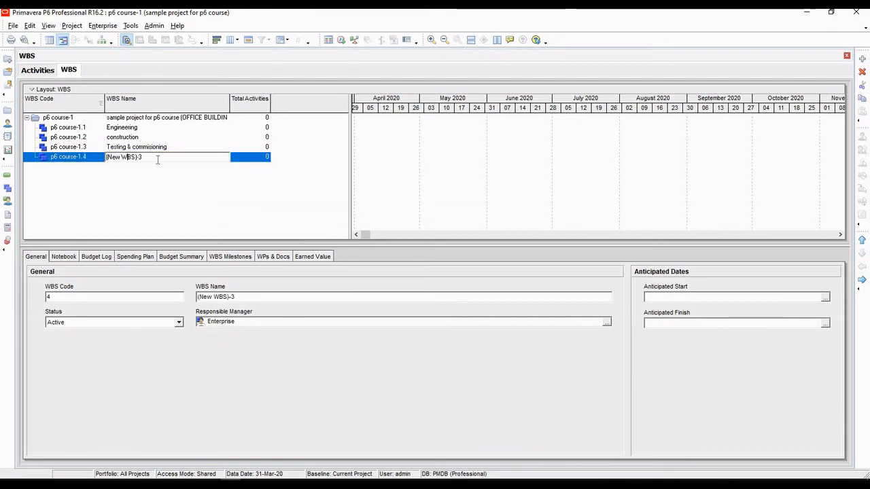
drag(158, 159, 62, 162)
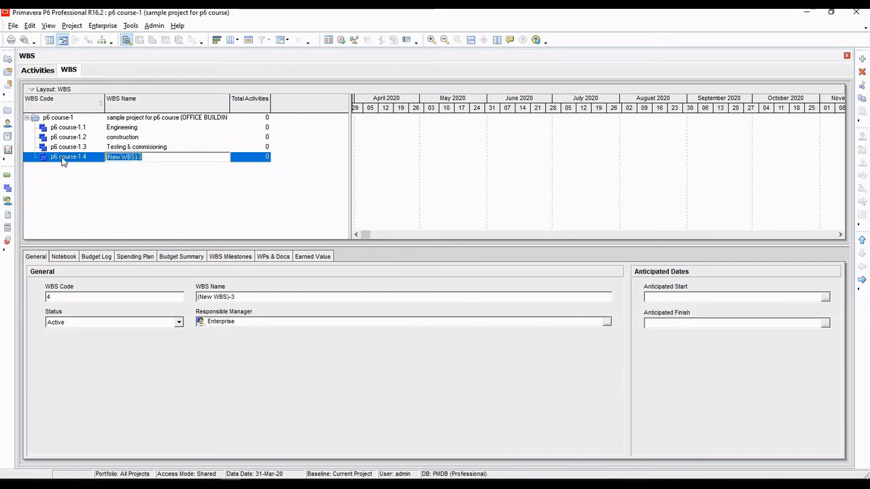
key(BackSpace)
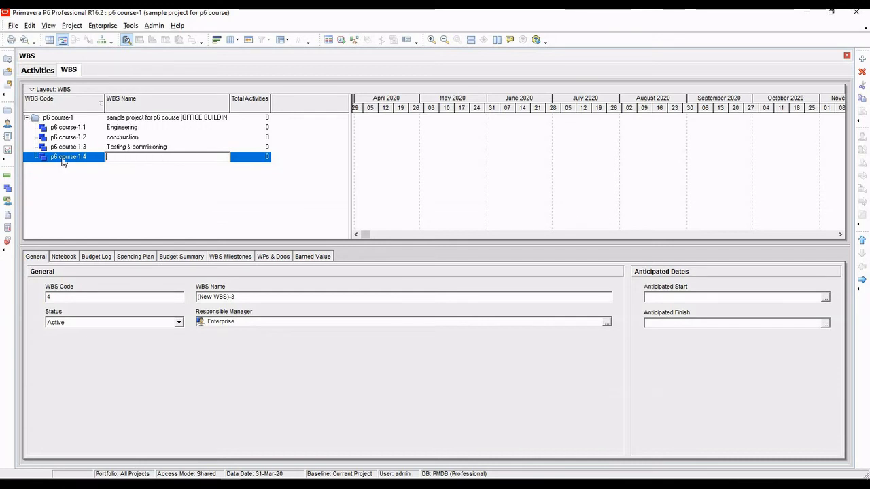
text(hond)
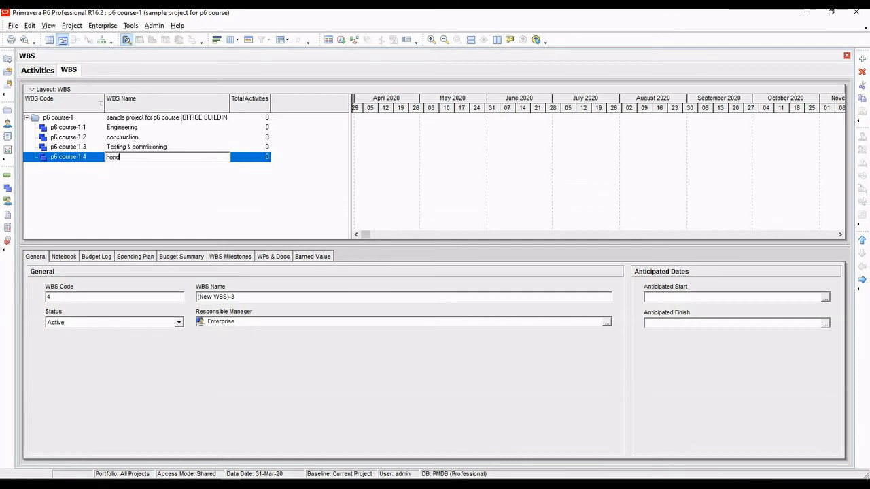
text(over)
key(Return)
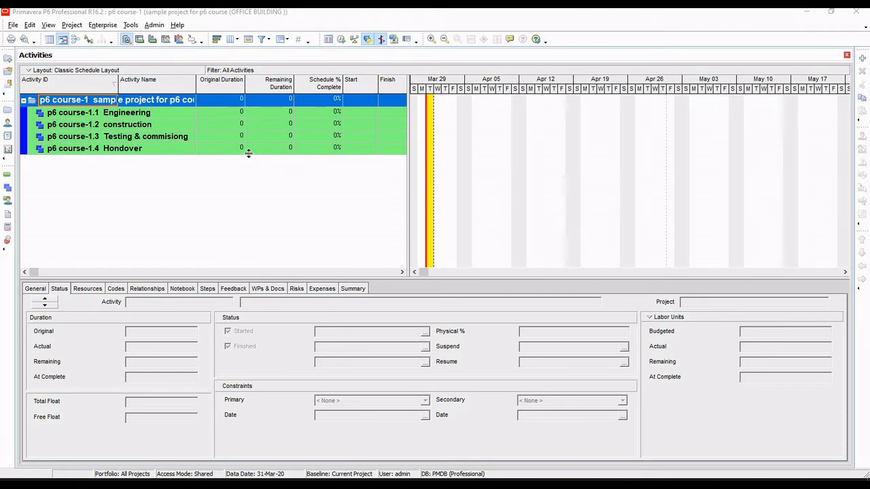
Step: Add an activity named "civil drawing prparation" under the Engineering WBS element, keeping the remaining wizard defaults
click(128, 116)
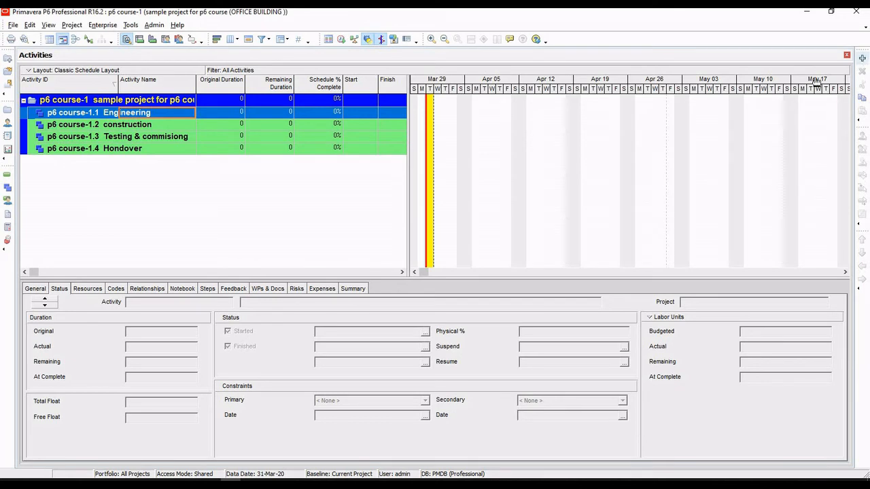
click(862, 61)
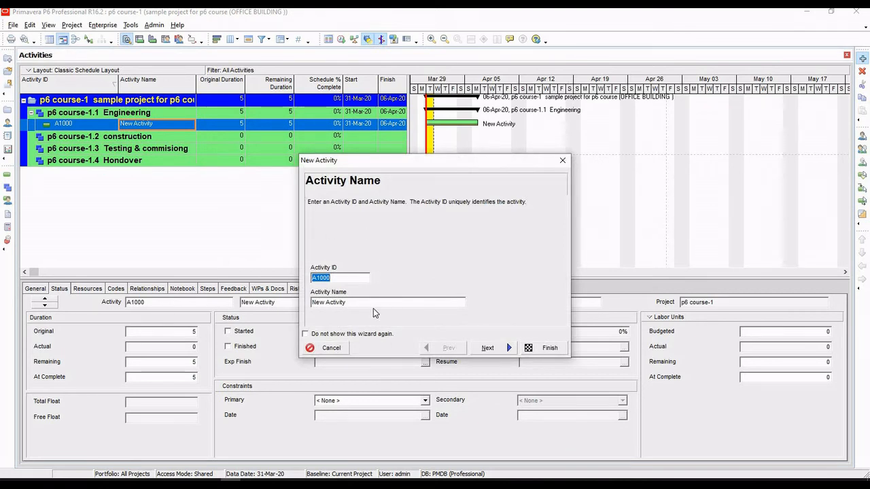
key(Tab)
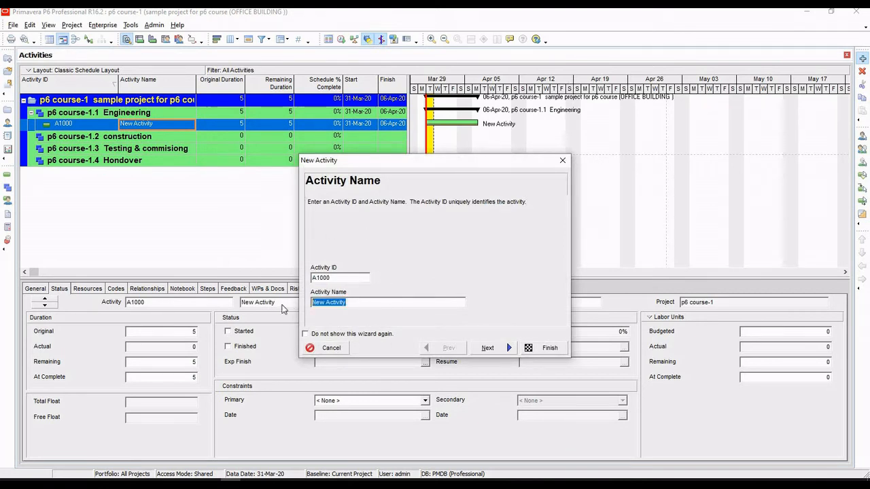
key(BackSpace)
text(drawing prparation)
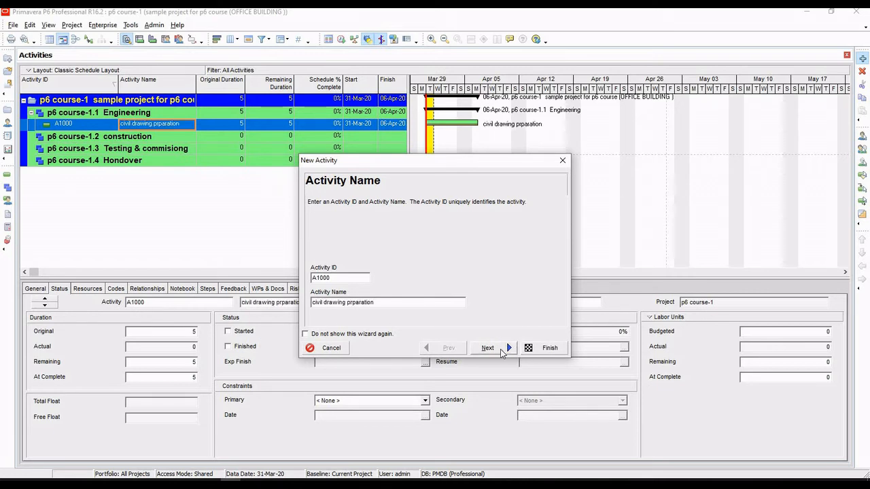
click(488, 348)
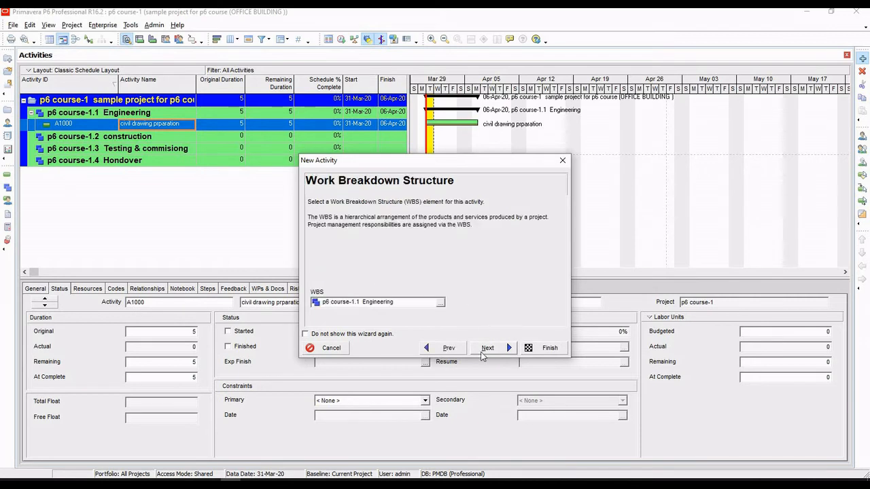
click(488, 349)
click(547, 348)
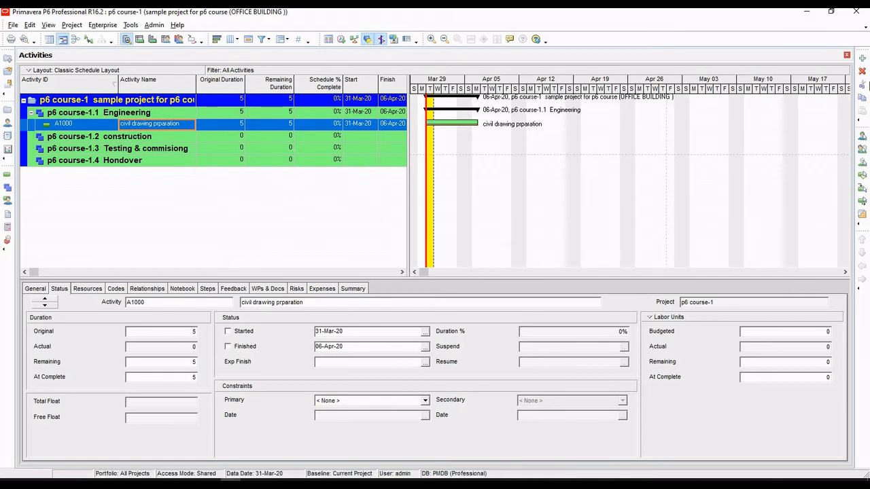
Step: Add an activity named "Arch drawing preparation" under the Engineering WBS element, keeping the remaining wizard defaults
click(861, 58)
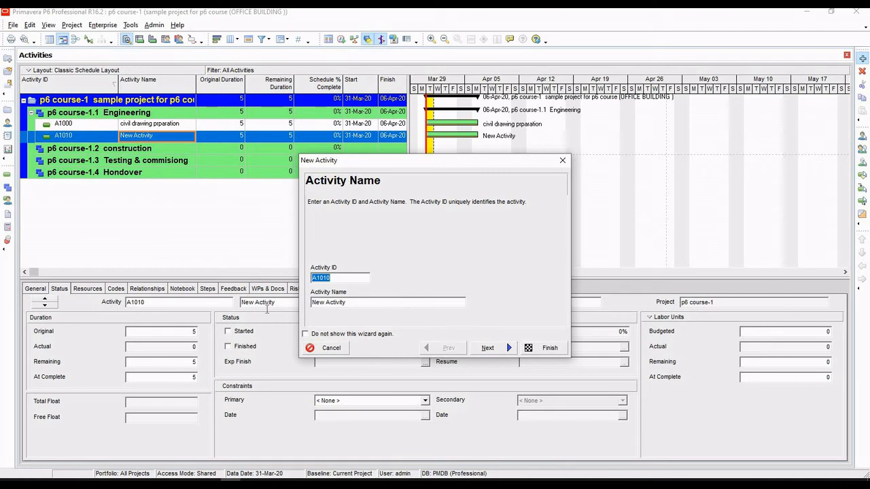
click(389, 305)
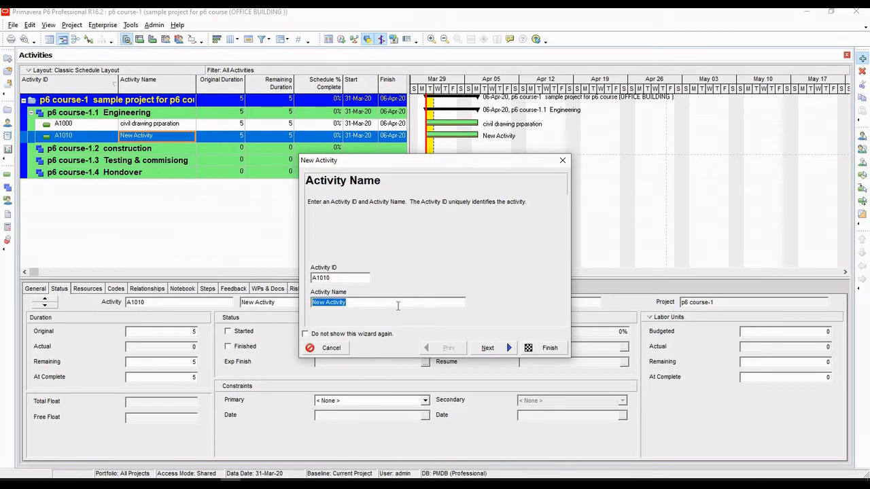
text(Arch drawing preparation)
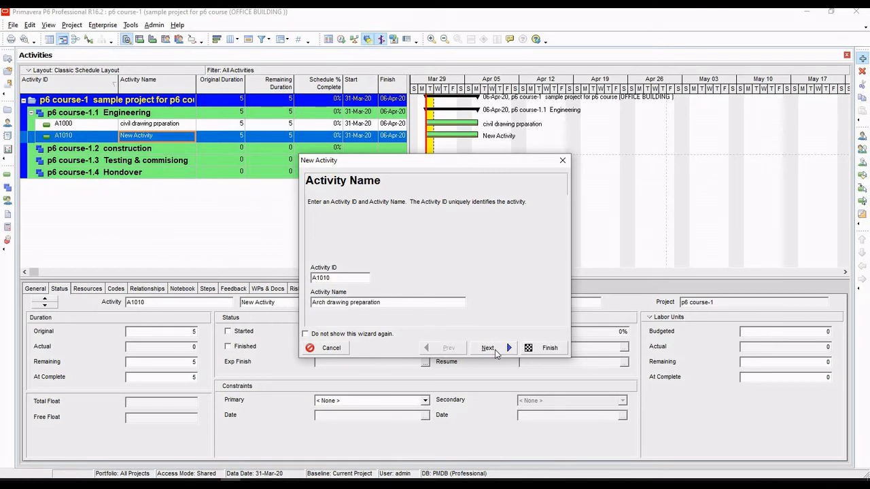
click(507, 345)
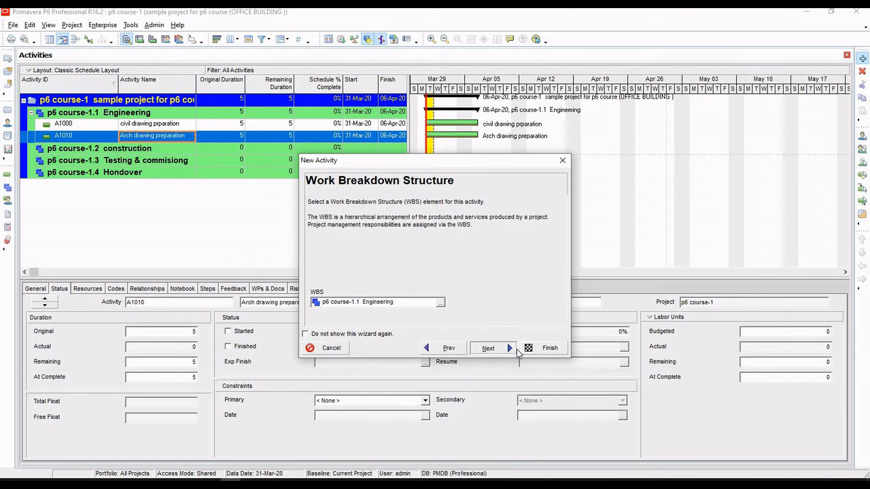
click(509, 348)
click(547, 348)
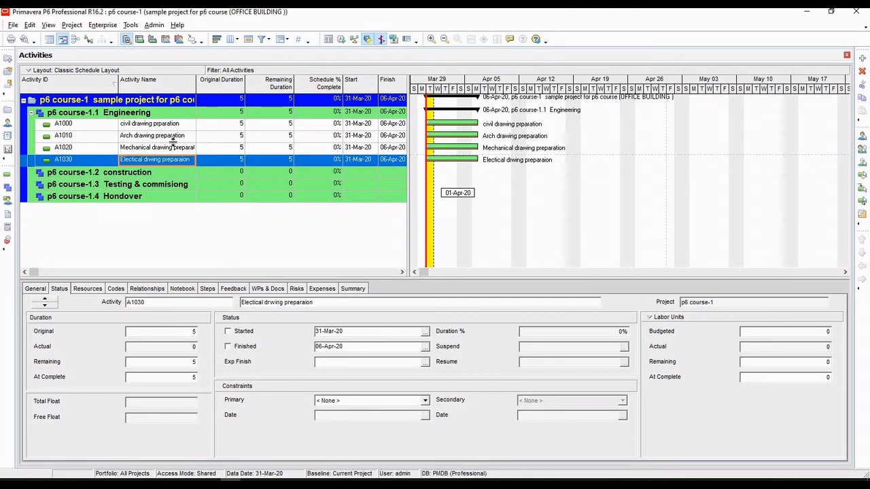
Step: Add an activity named "excavation" under the construction WBS element, keeping the remaining wizard defaults
click(134, 176)
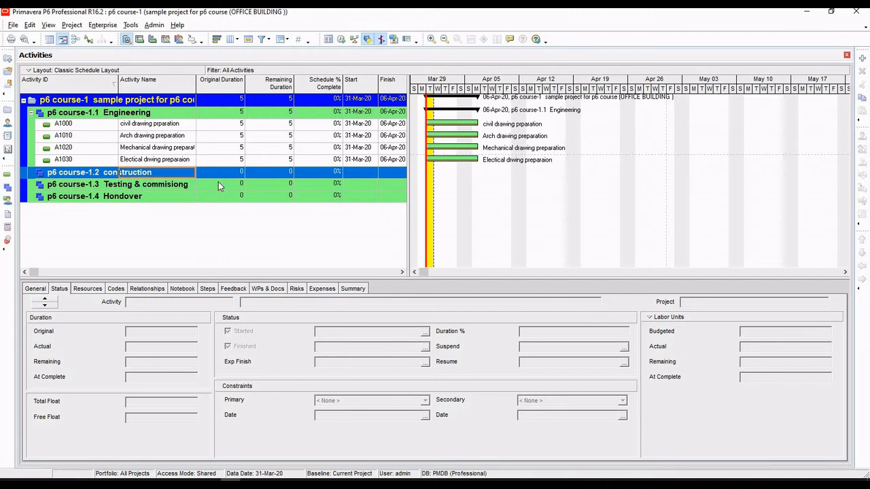
key(Insert)
text(excavati)
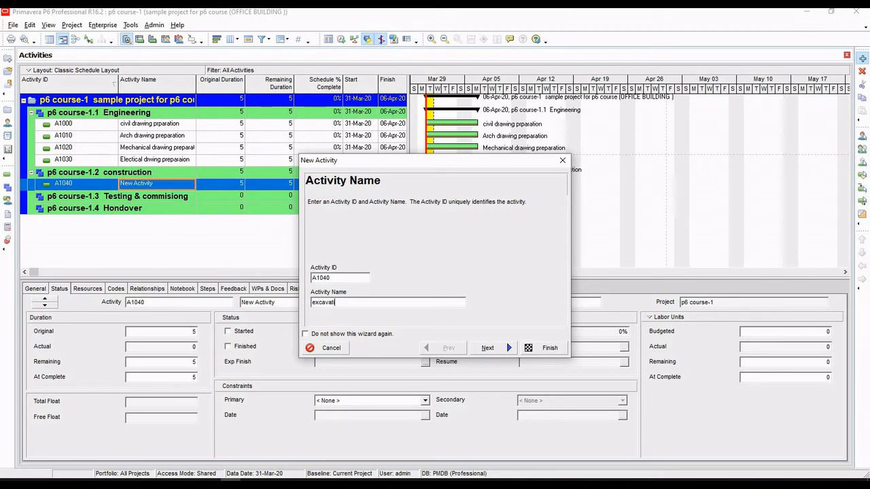
text(on)
click(492, 349)
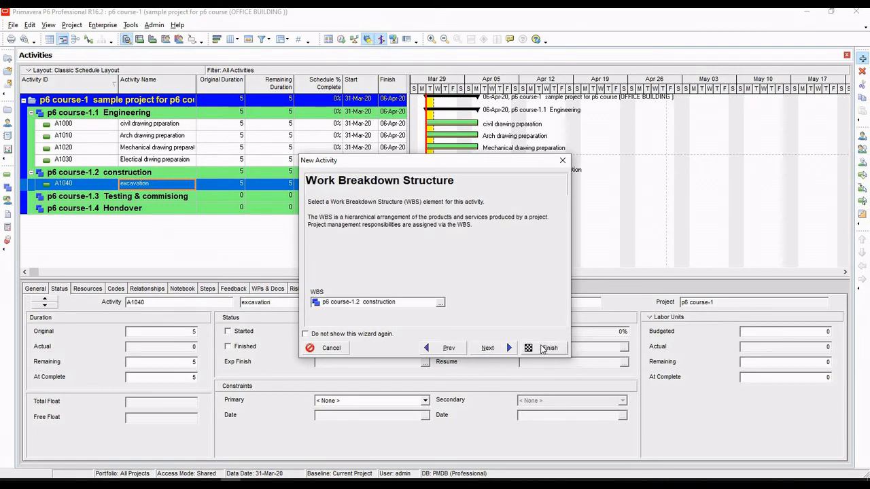
click(503, 348)
click(549, 348)
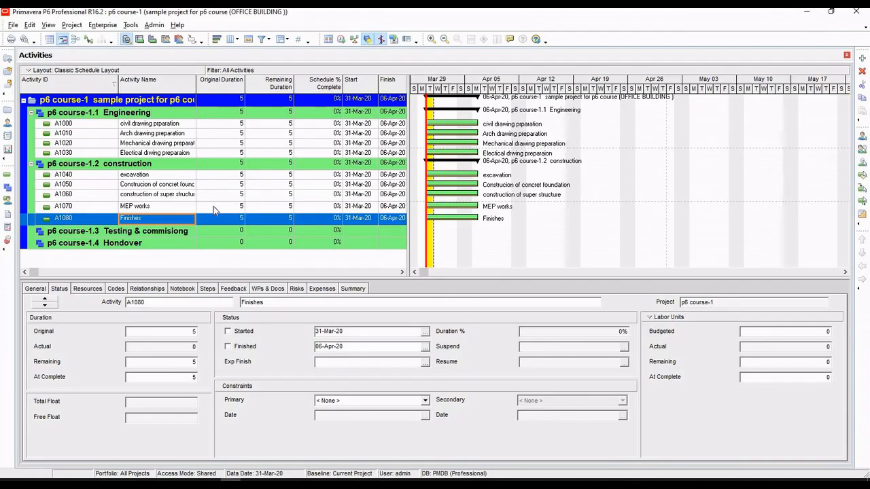
Step: Add an activity named "Testing of MEP systems" under the p6 course-1.3 testing WBS element
click(143, 235)
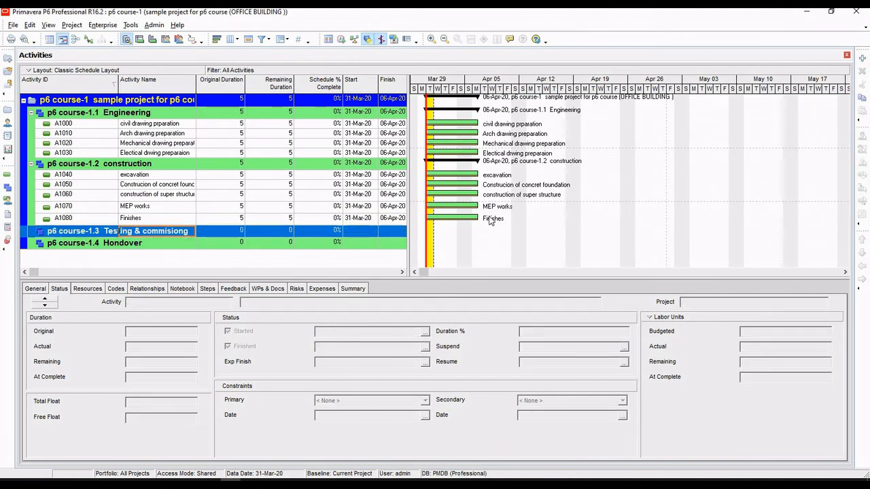
click(866, 60)
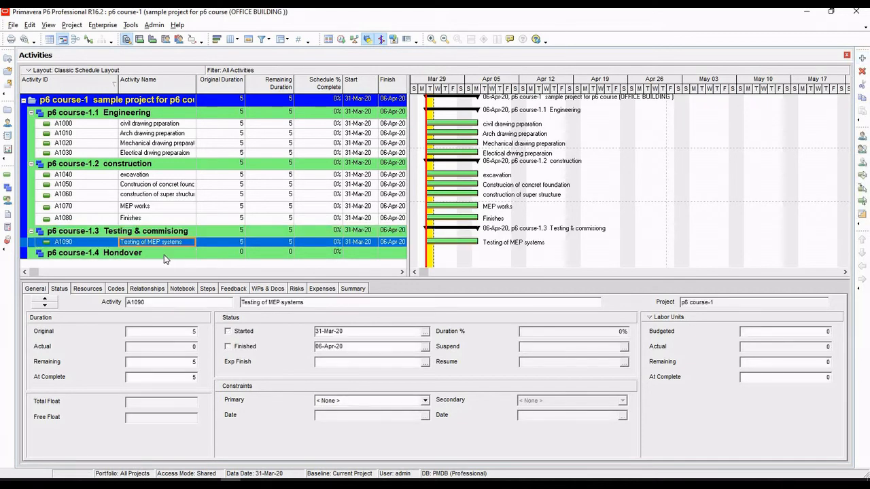
click(165, 256)
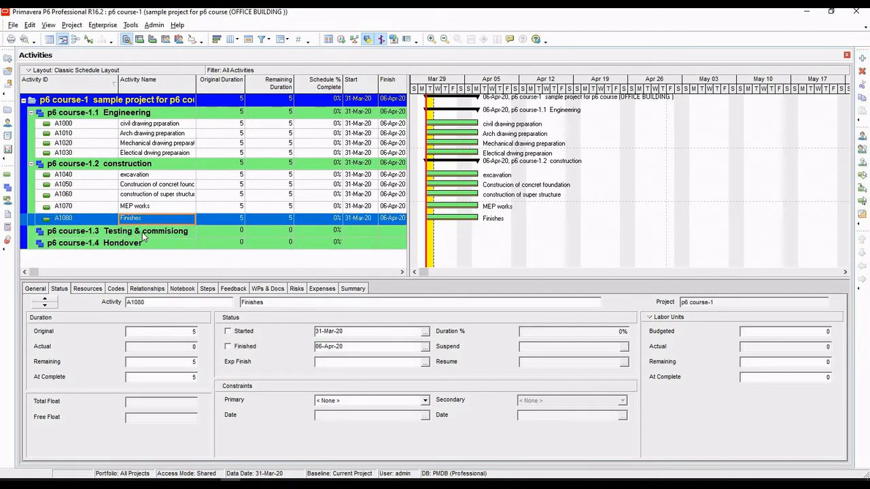
click(143, 235)
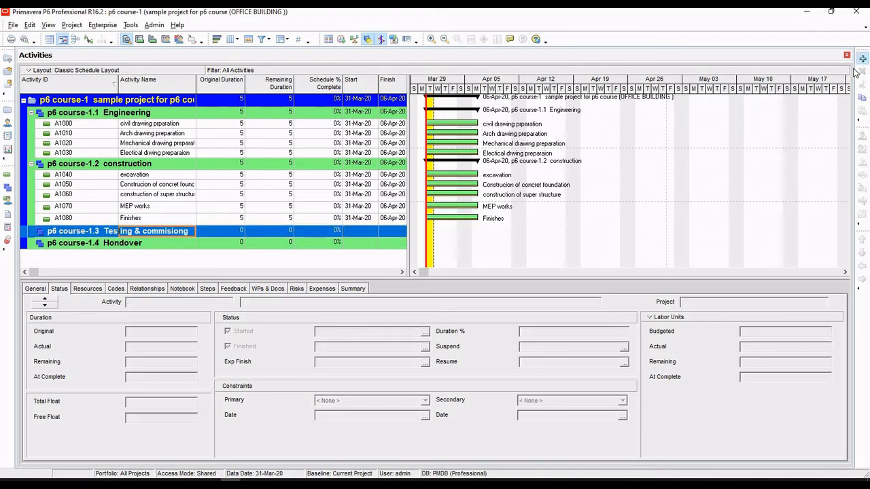
click(864, 60)
click(863, 60)
text(Testing of MEP systems)
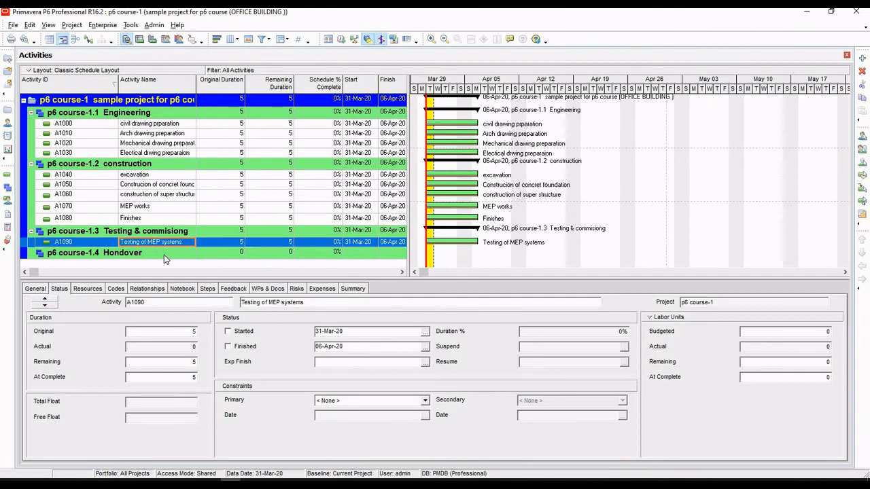
Step: Add an activity named "final acceptance & handover" under the Hondover WBS element
click(164, 254)
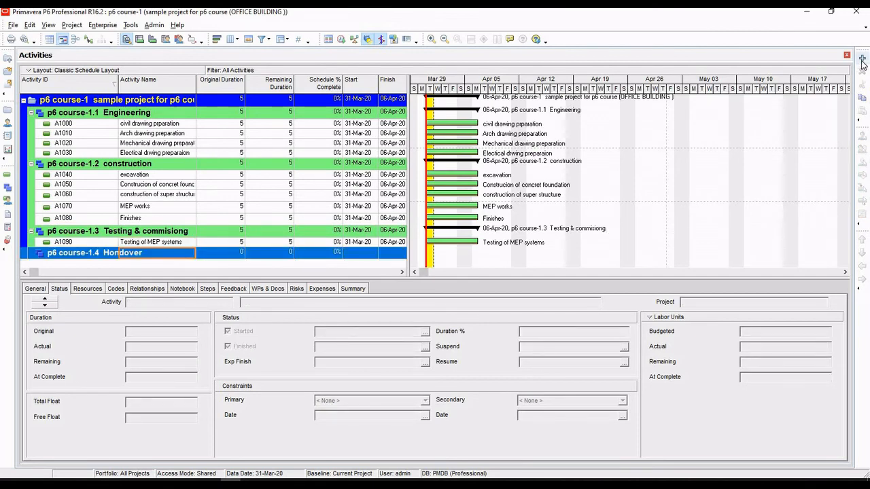
click(863, 64)
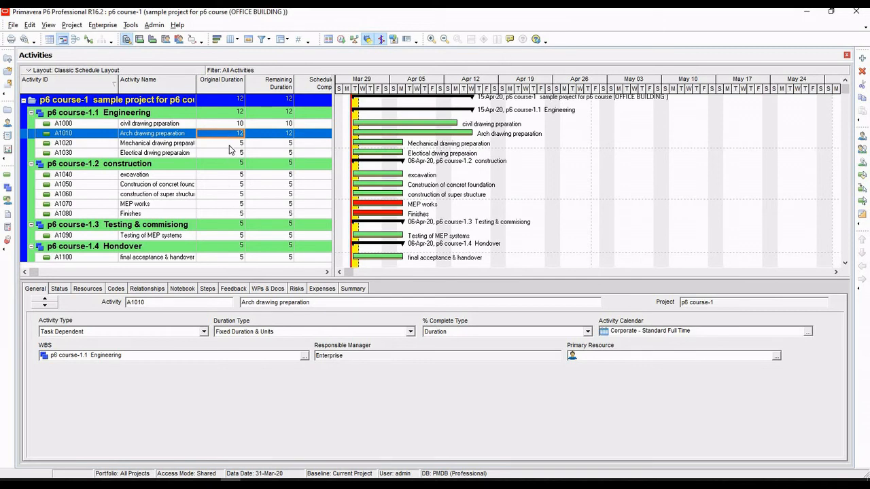
Step: Set the original duration of the "Electical drwing preparaion" activity under Engineering to 8
double_click(208, 123)
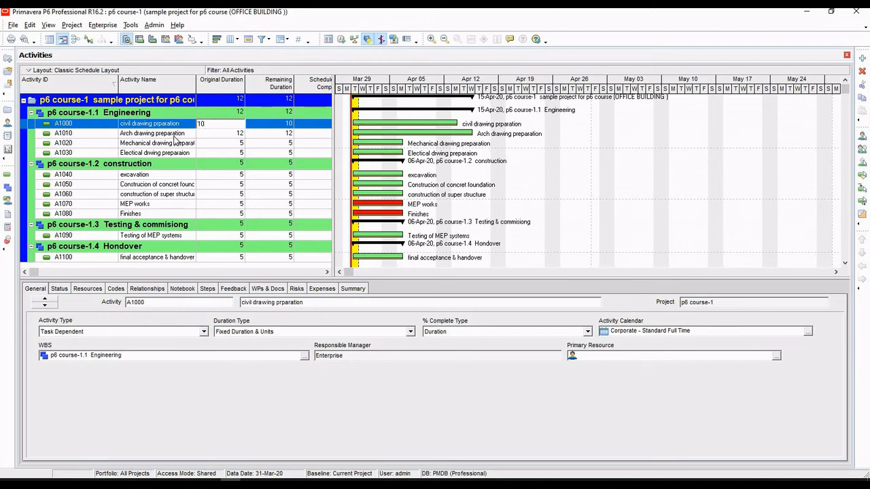
click(221, 135)
click(223, 144)
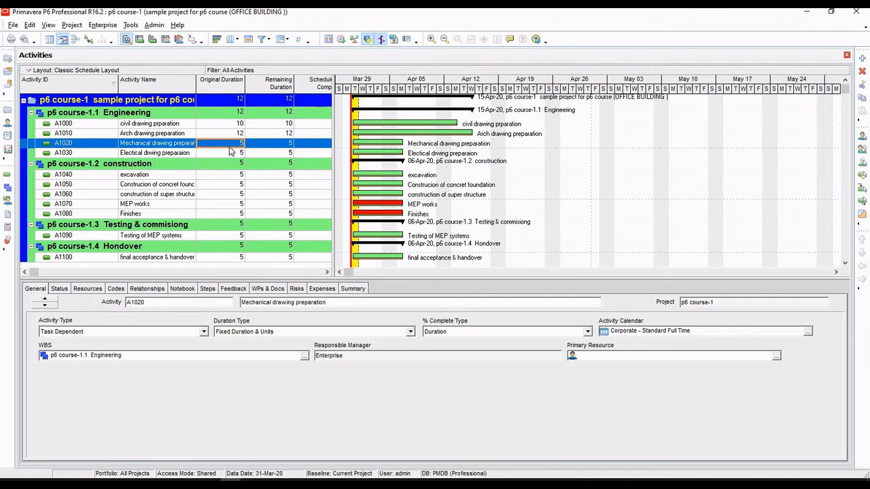
click(229, 146)
key(Return)
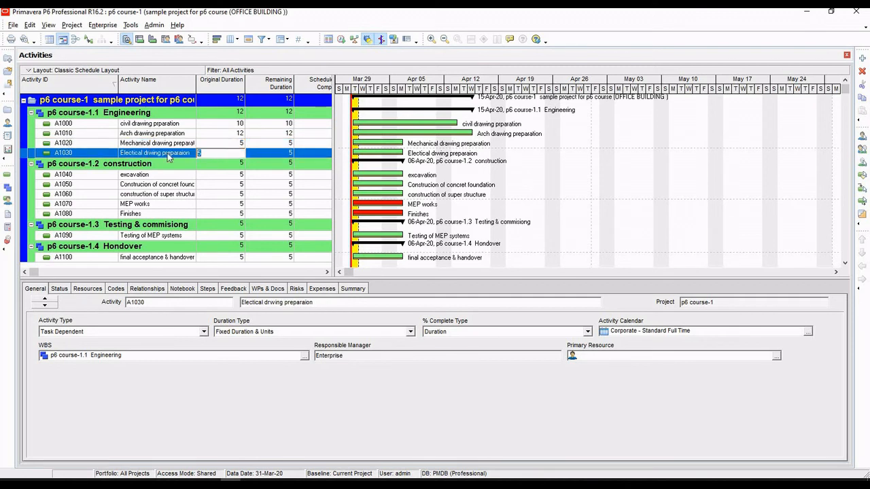
text(8)
key(Return)
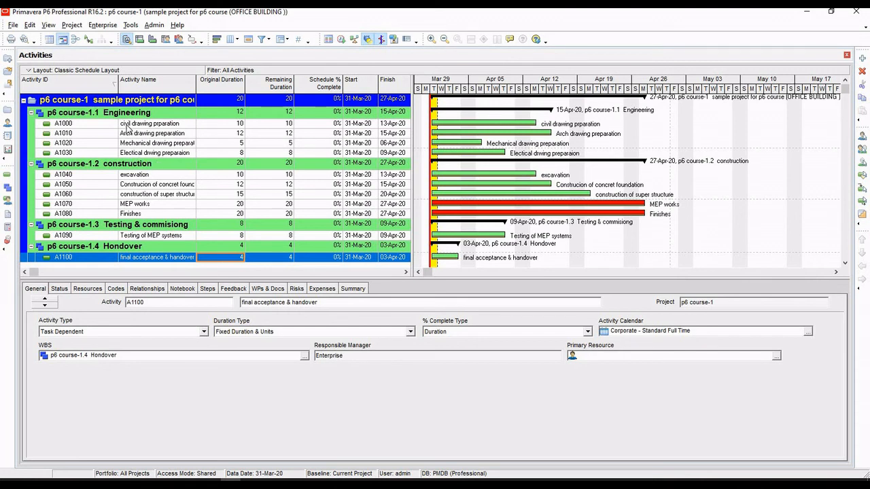
Step: Select the p6 course-1 project summary row in the activity table
click(151, 102)
click(151, 101)
click(151, 102)
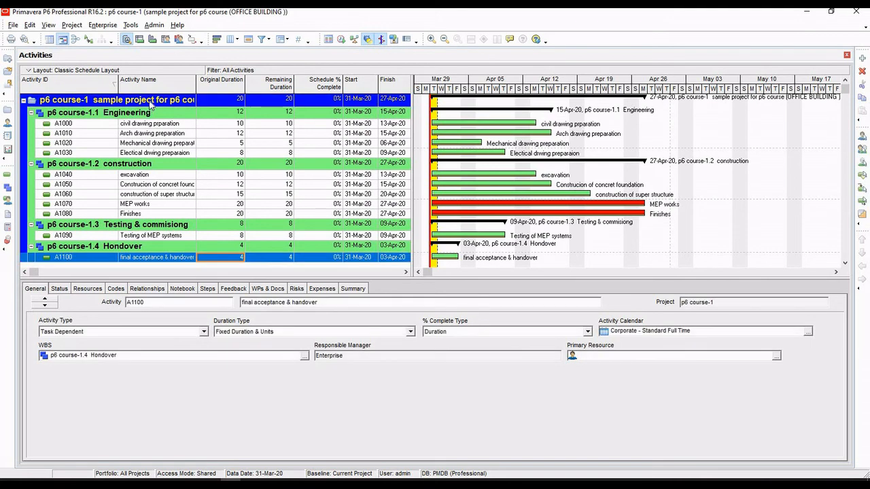
click(151, 102)
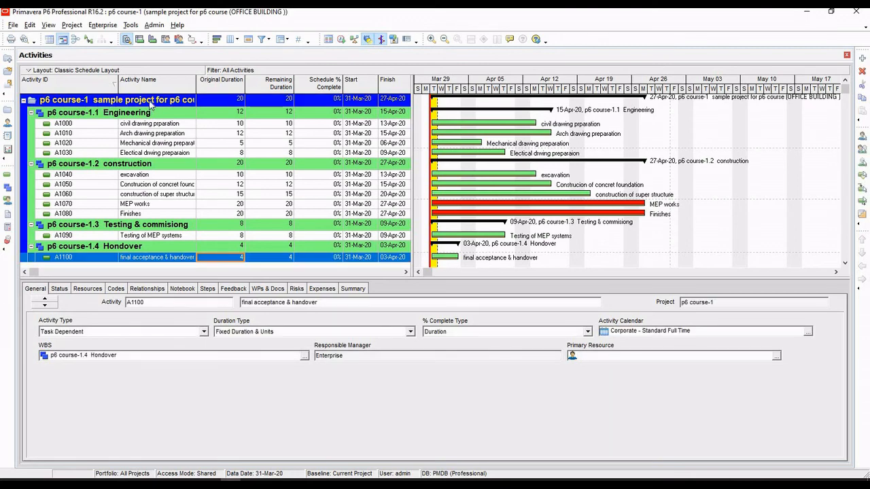
click(151, 103)
click(151, 103)
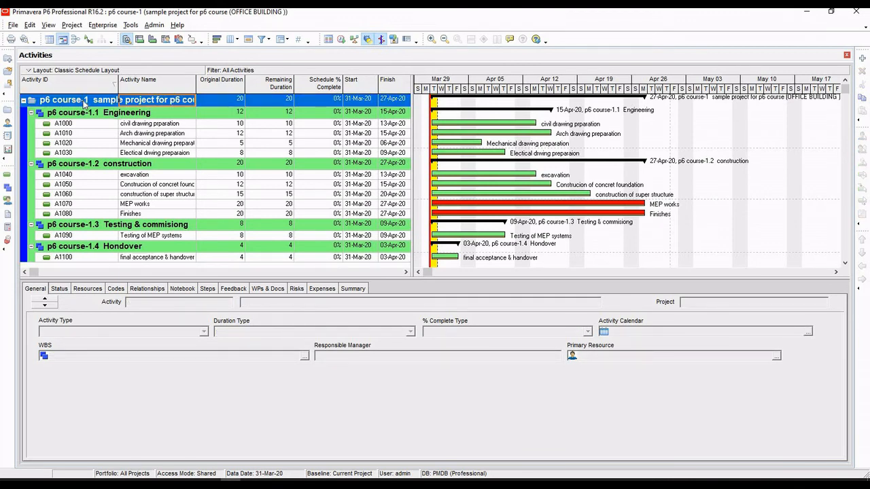
Step: Add an activity named "project start" directly under the p6 course-1 project level, keeping the default activity ID
click(862, 59)
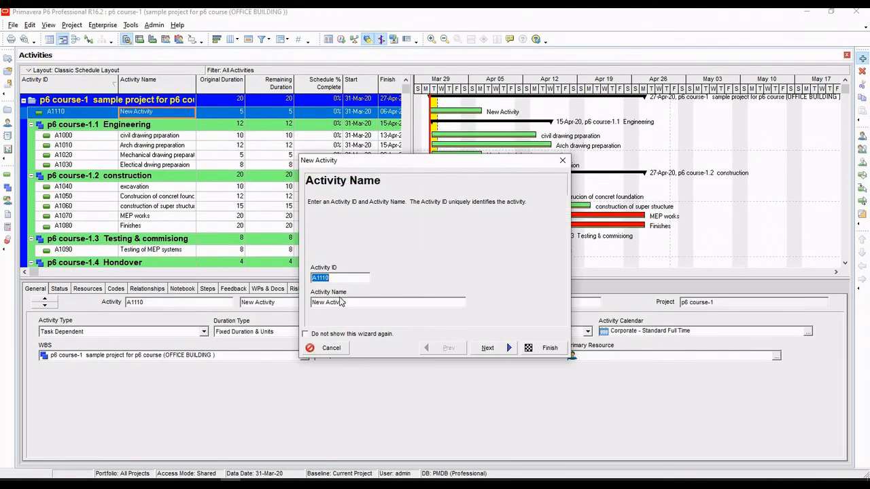
key(Tab)
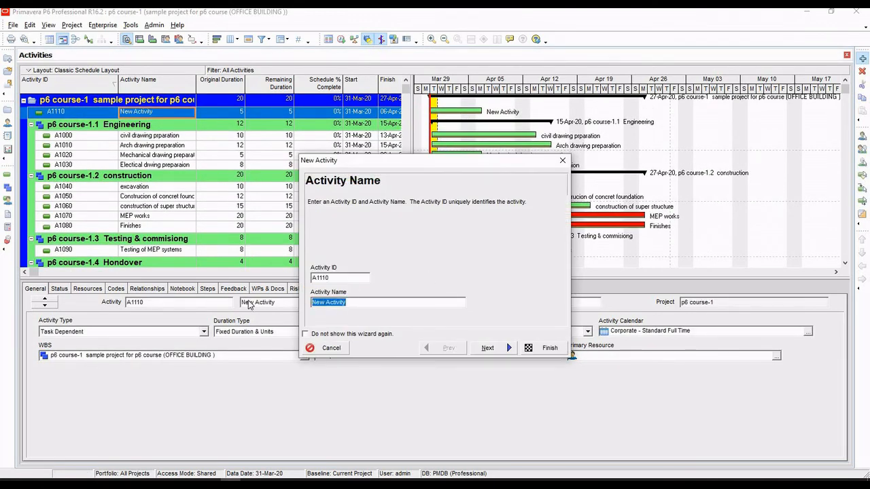
key(BackSpace)
text(project start)
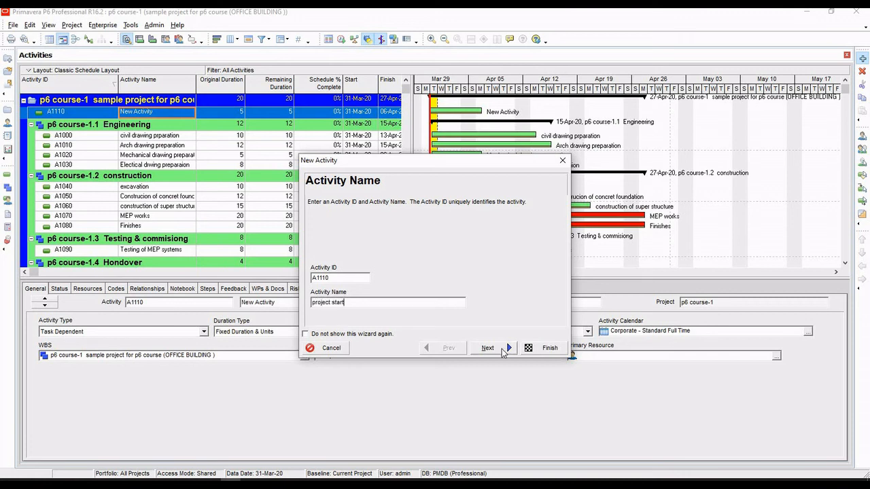
click(503, 349)
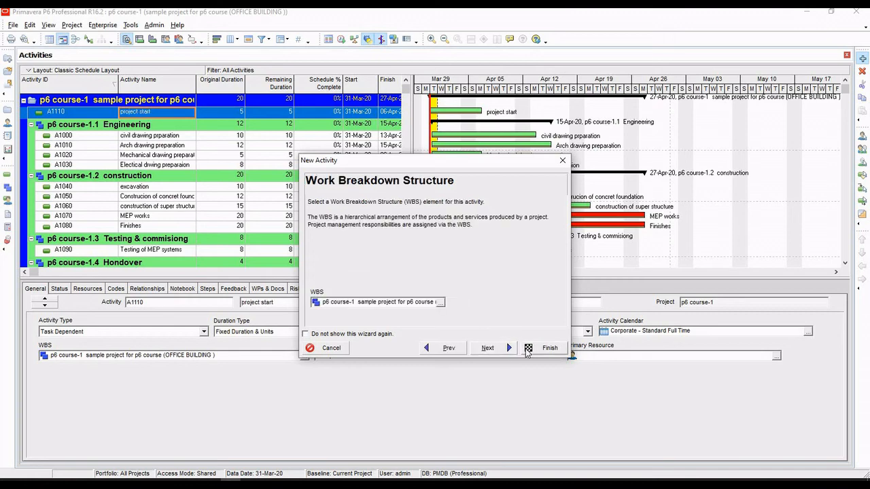
click(527, 349)
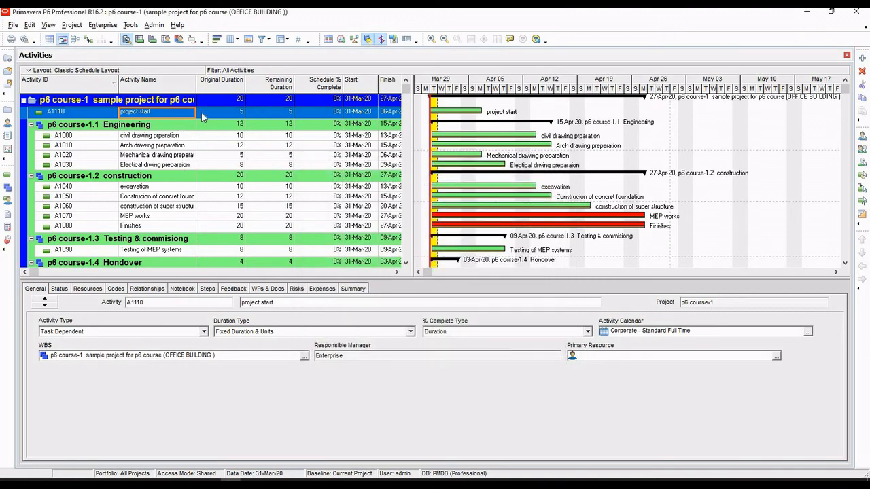
Step: Change the activity type of the "project start" activity to Start Milestone and check its start and finish dates
click(36, 292)
click(203, 332)
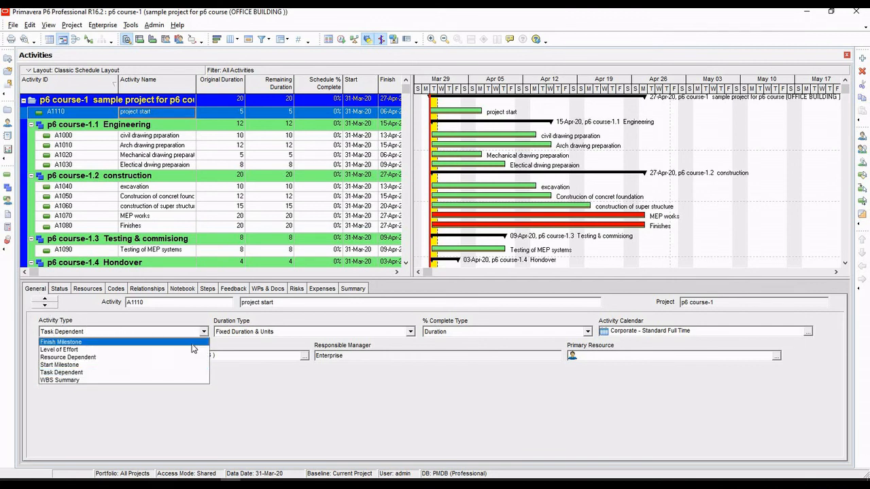
click(74, 365)
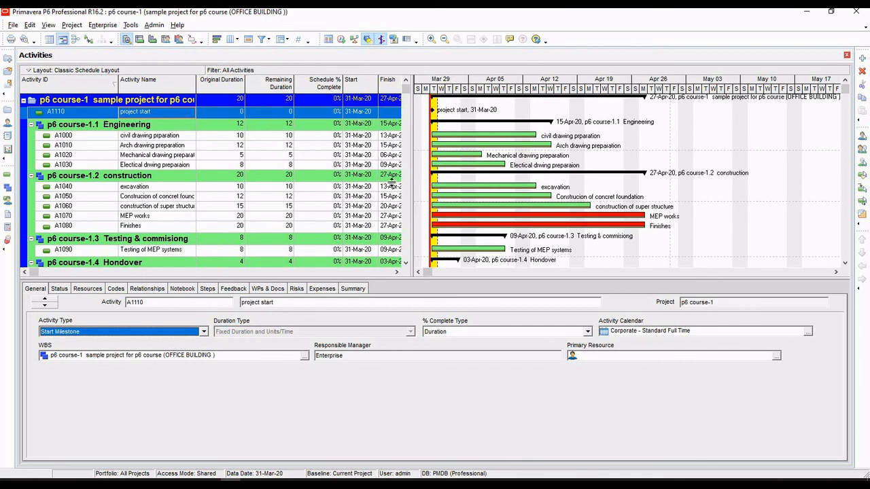
click(397, 272)
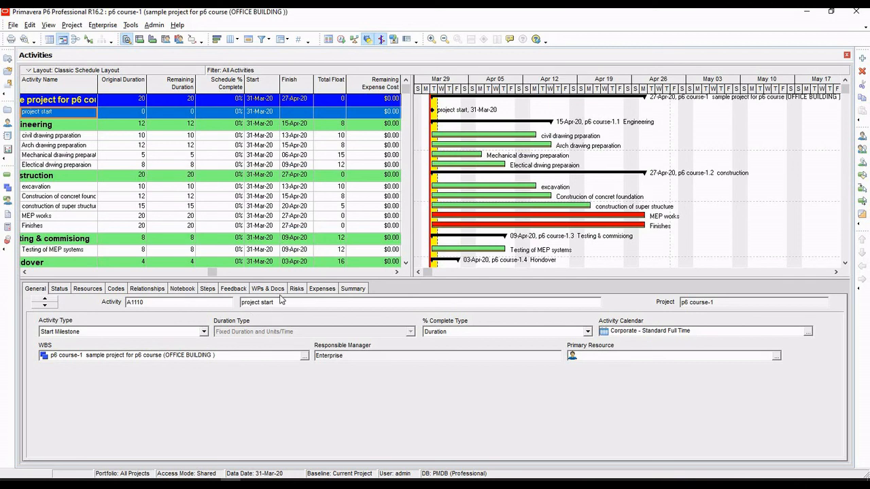
click(132, 272)
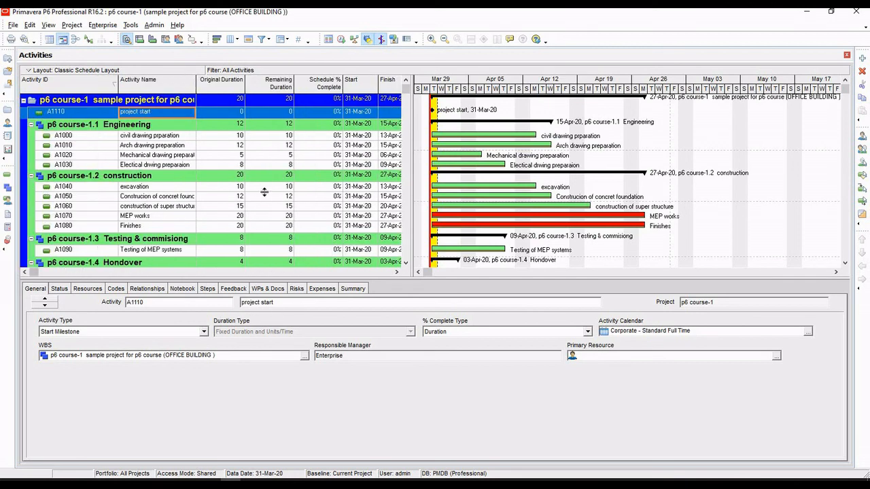
Step: Create a new activity named "project finish" under the p6 course-1.4 Hondover WBS element
scroll(180, 265, down, 1)
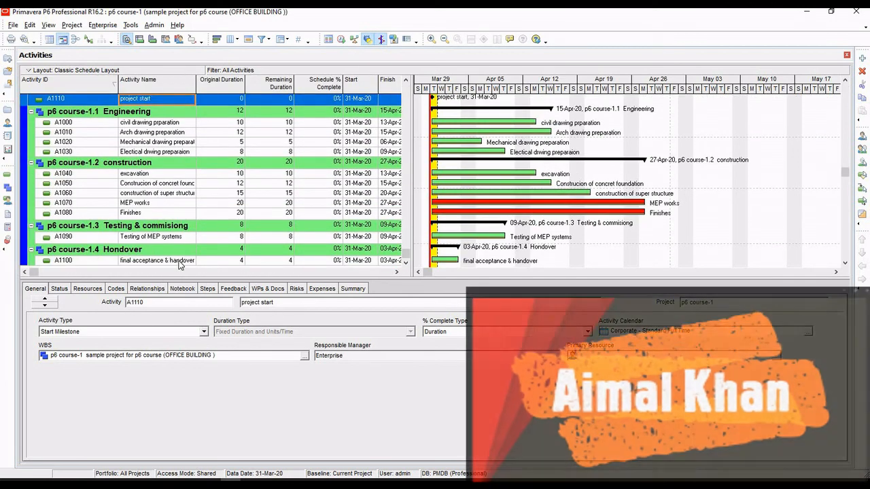
click(180, 262)
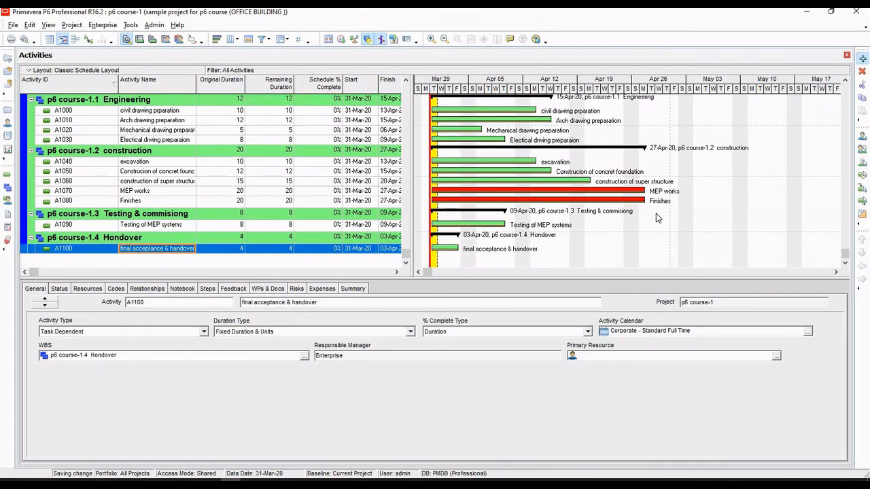
key(Insert)
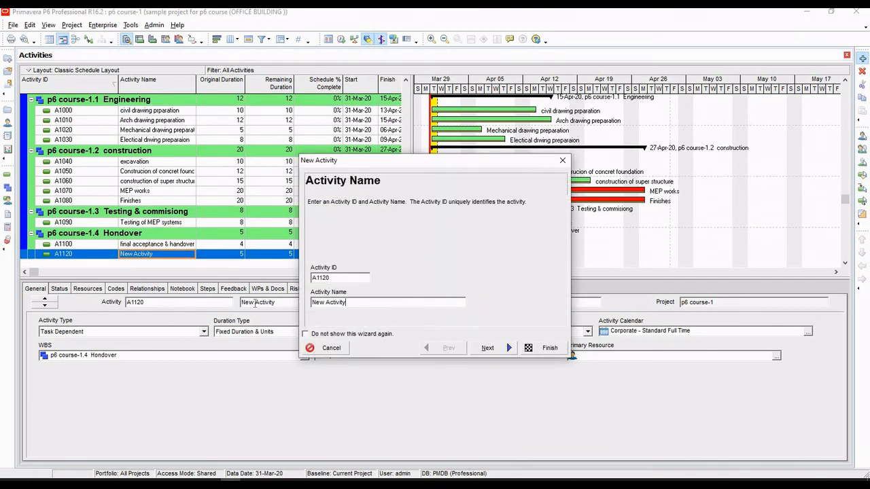
key(BackSpace)
text(project finish)
click(503, 349)
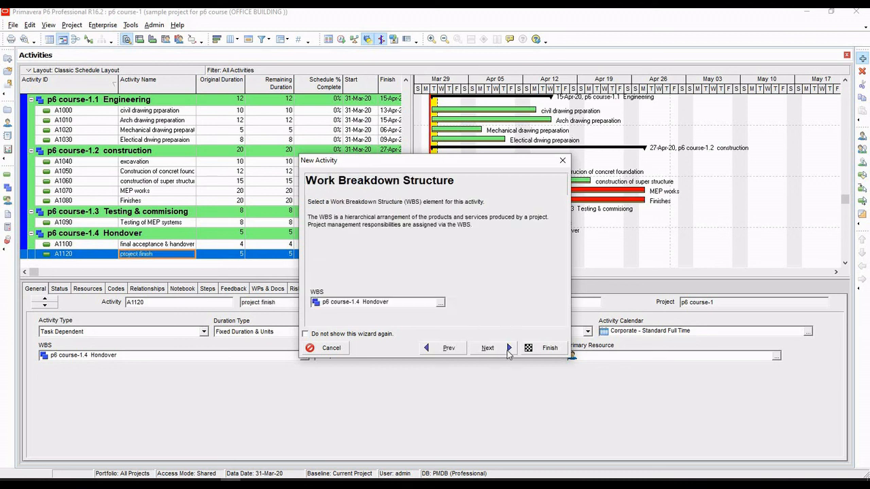
Step: Set the new "project finish" activity's type to Finish Milestone, complete its creation without relationships, and check its dates
click(497, 355)
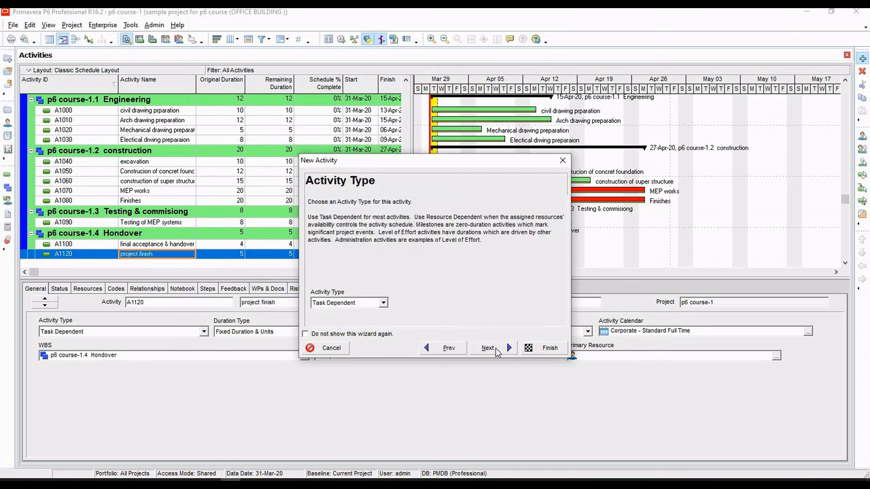
click(382, 303)
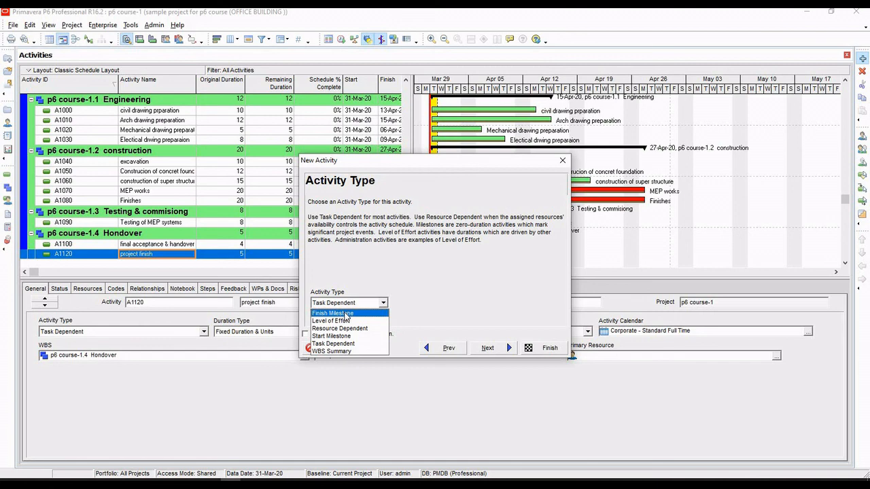
click(346, 314)
click(508, 348)
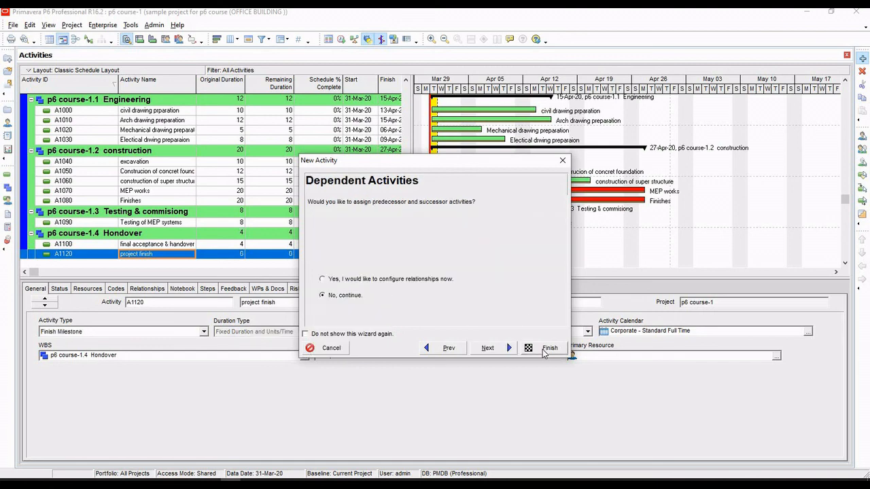
click(548, 348)
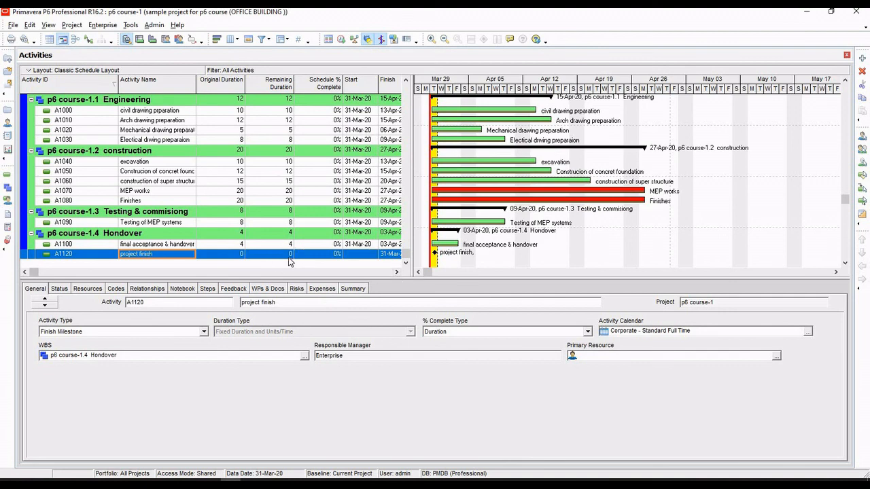
click(396, 272)
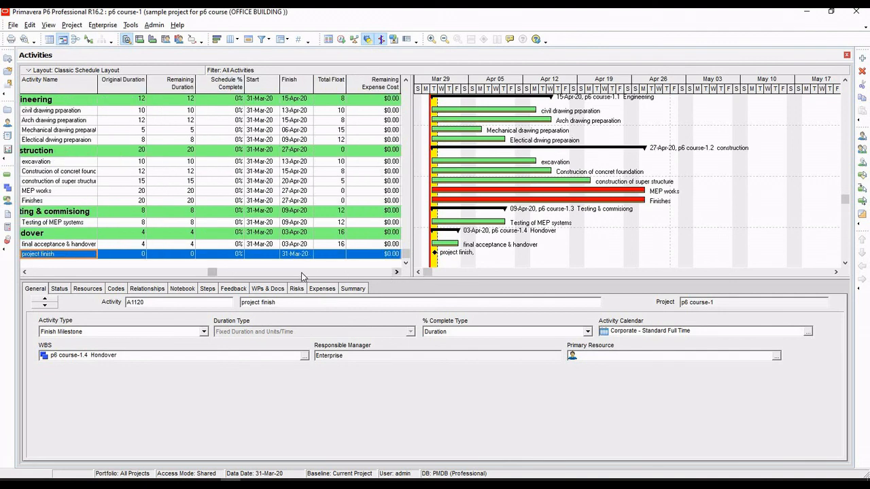
click(194, 272)
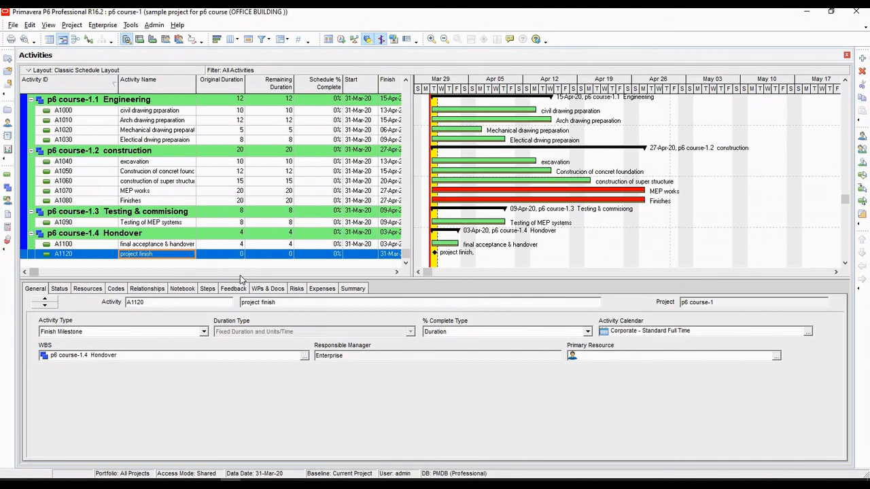